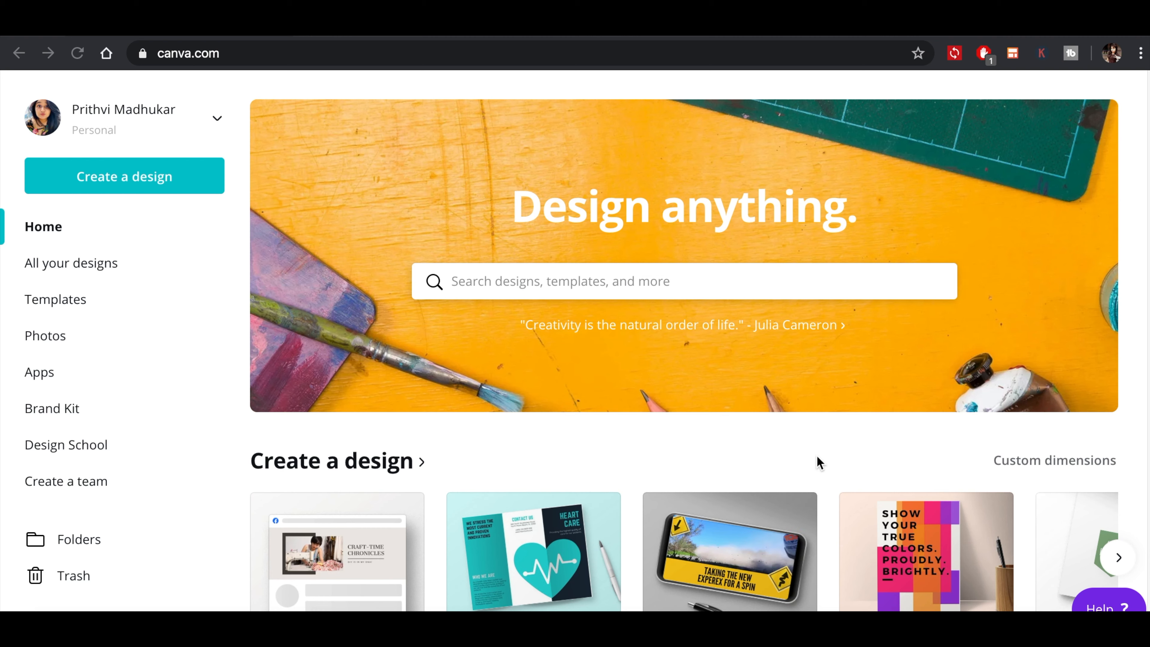
# Create a blank custom-size design measuring 3240 × 3240 px.
pyautogui.click(817, 457)
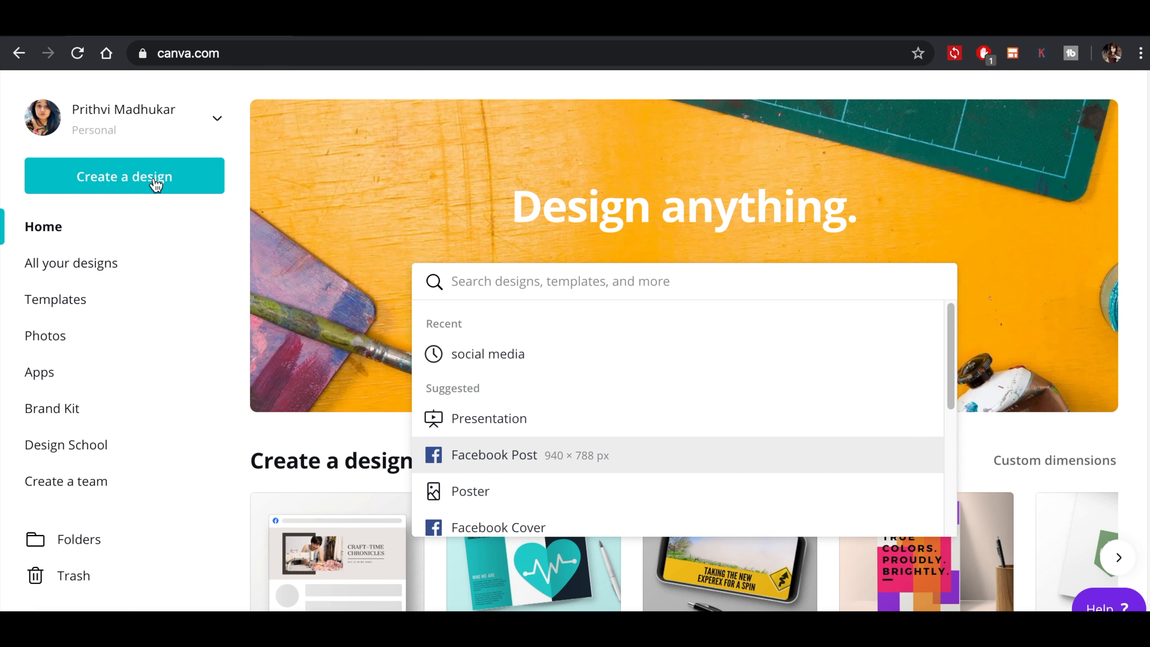
pyautogui.click(188, 176)
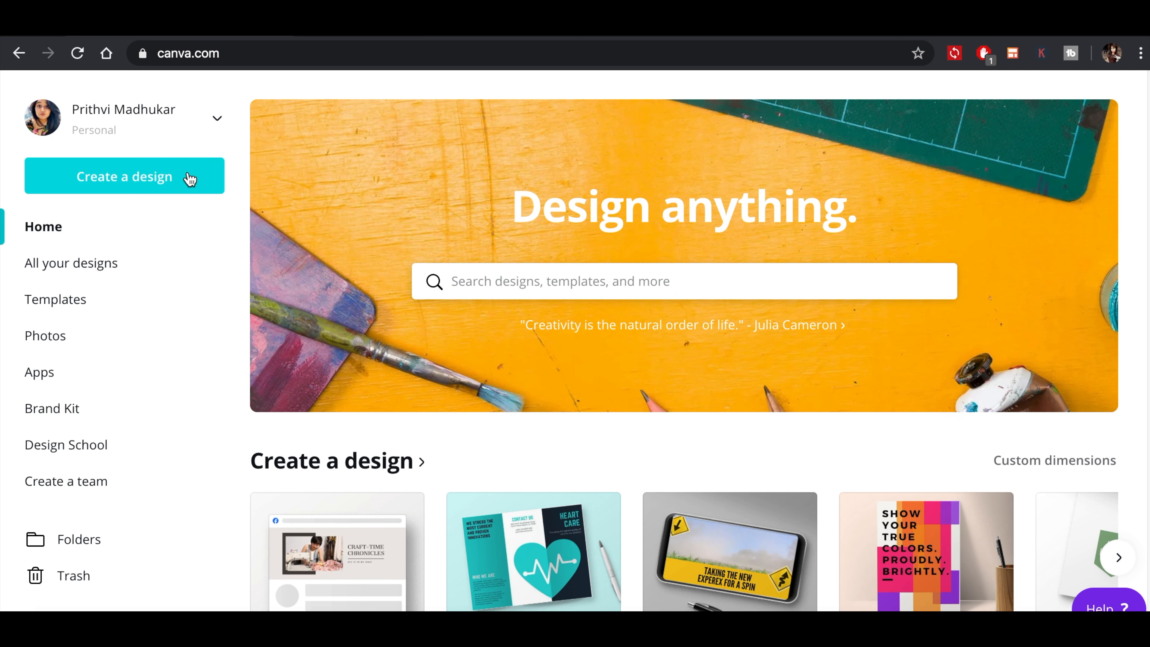
pyautogui.click(188, 176)
pyautogui.click(146, 282)
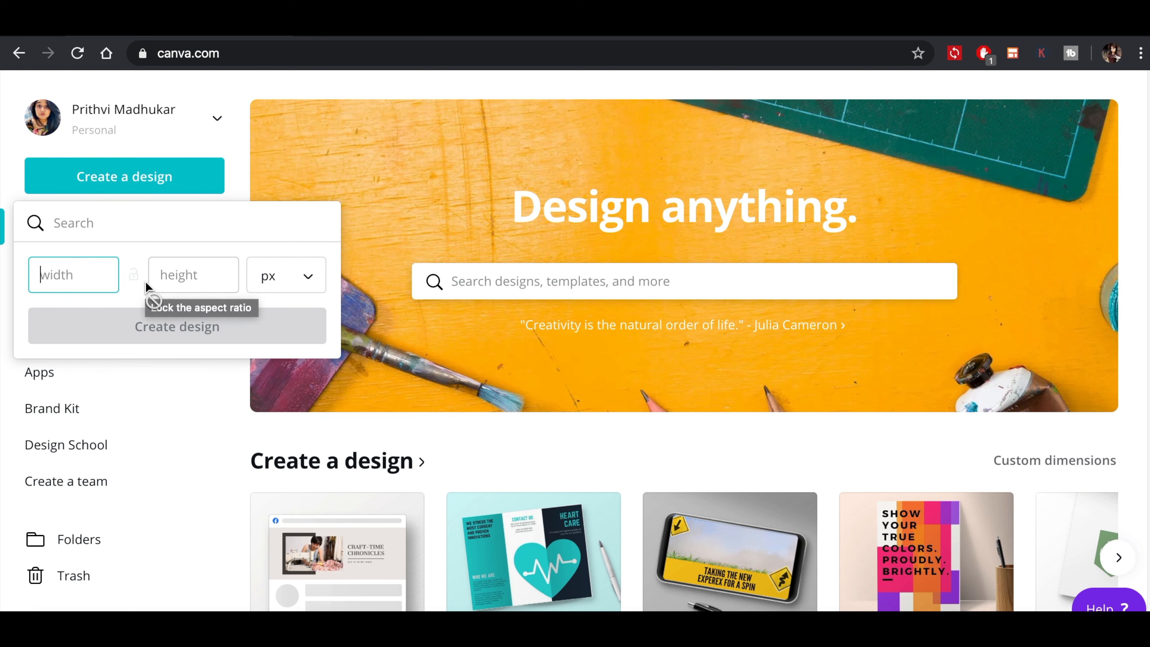
pyautogui.write('3240')
pyautogui.click(198, 266)
pyautogui.write('3240')
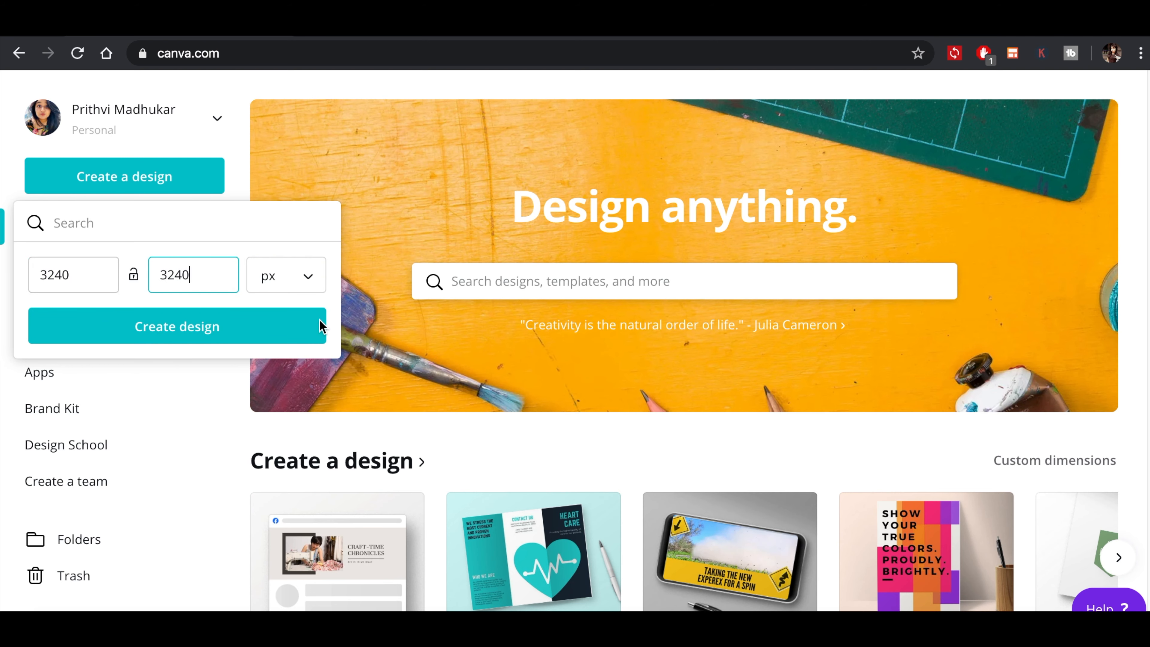
pyautogui.click(298, 336)
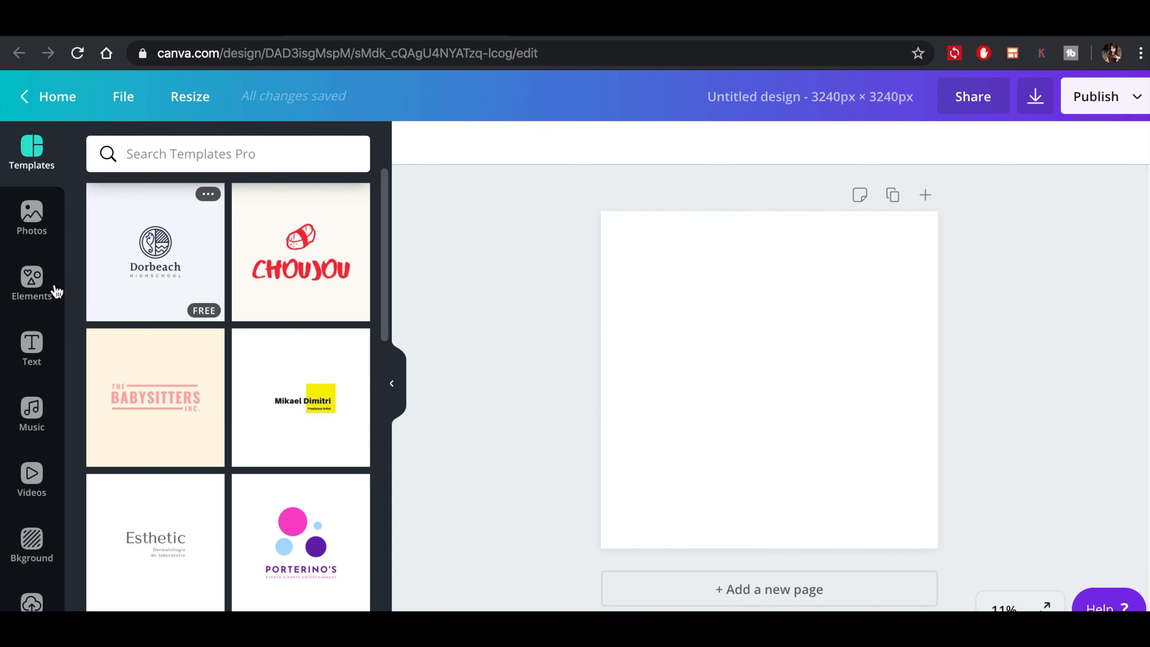
# Find the grid with three rows and three columns and place it so it fills the page.
pyautogui.click(45, 298)
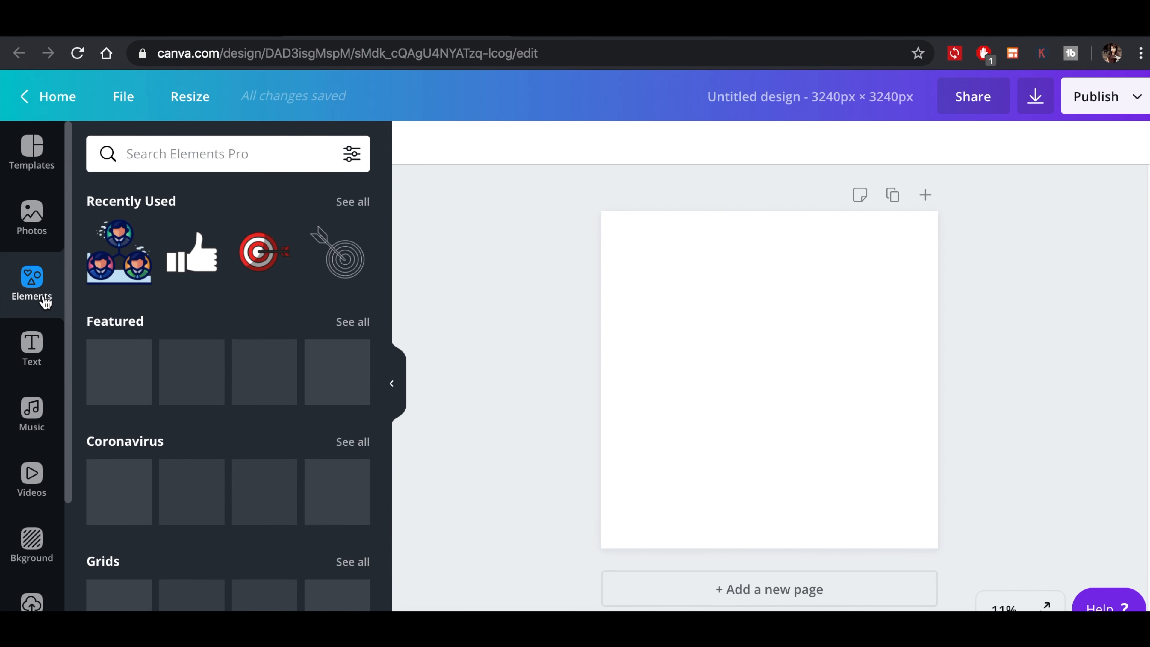
pyautogui.scroll(-5, 249, 326)
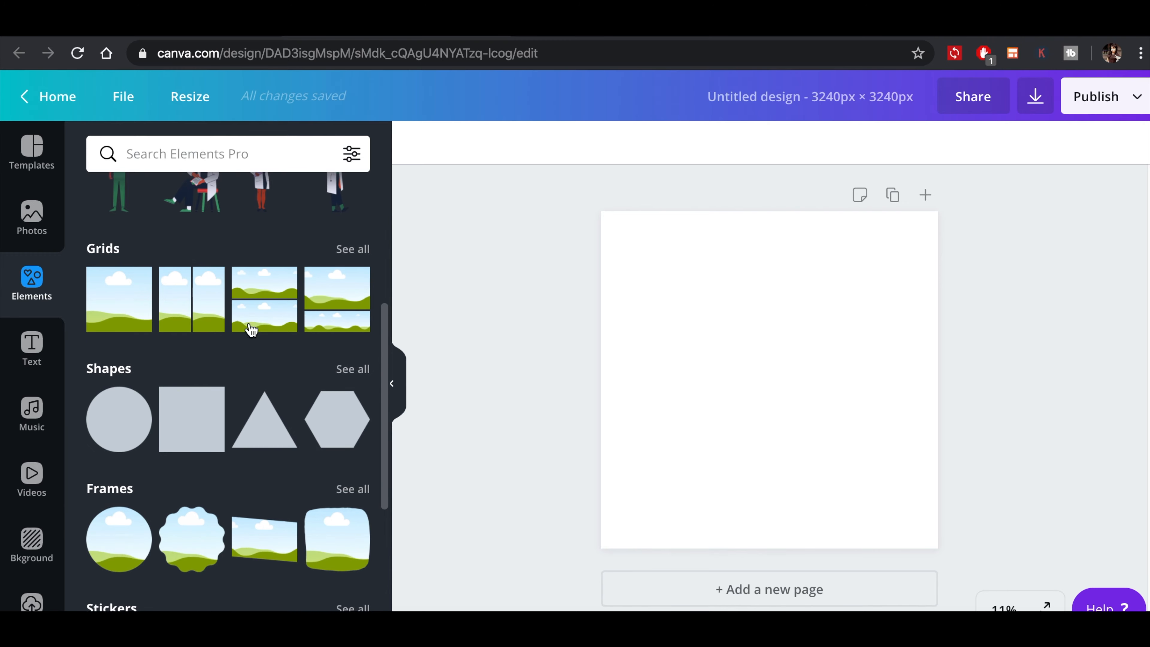
pyautogui.click(360, 253)
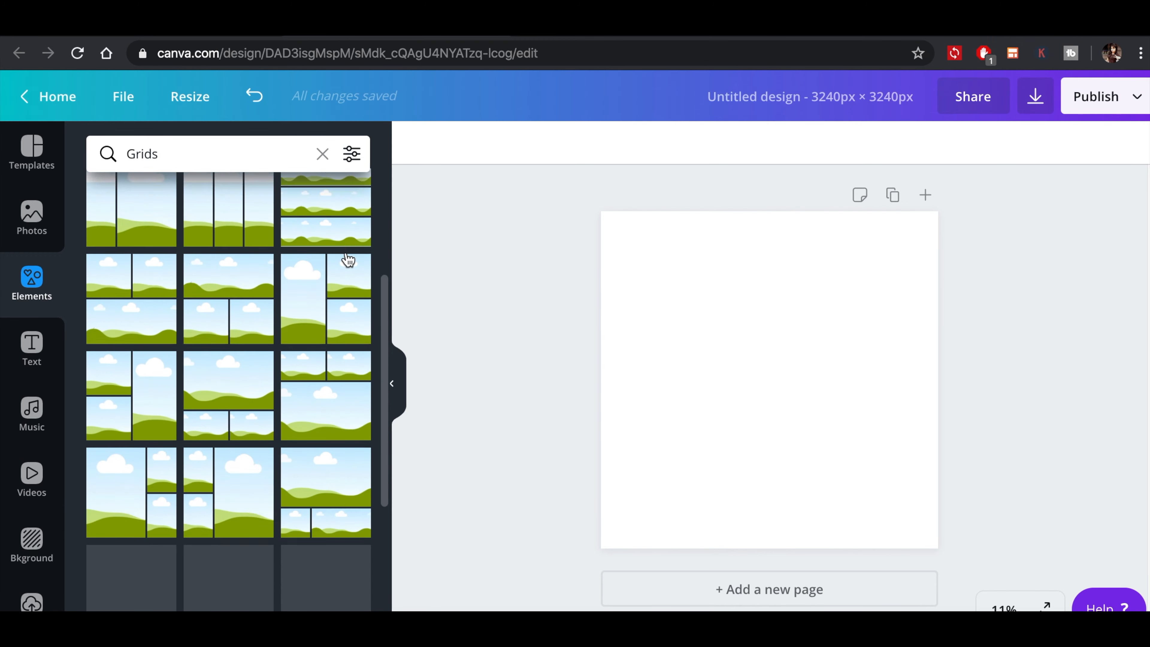
pyautogui.scroll(-15, 348, 260)
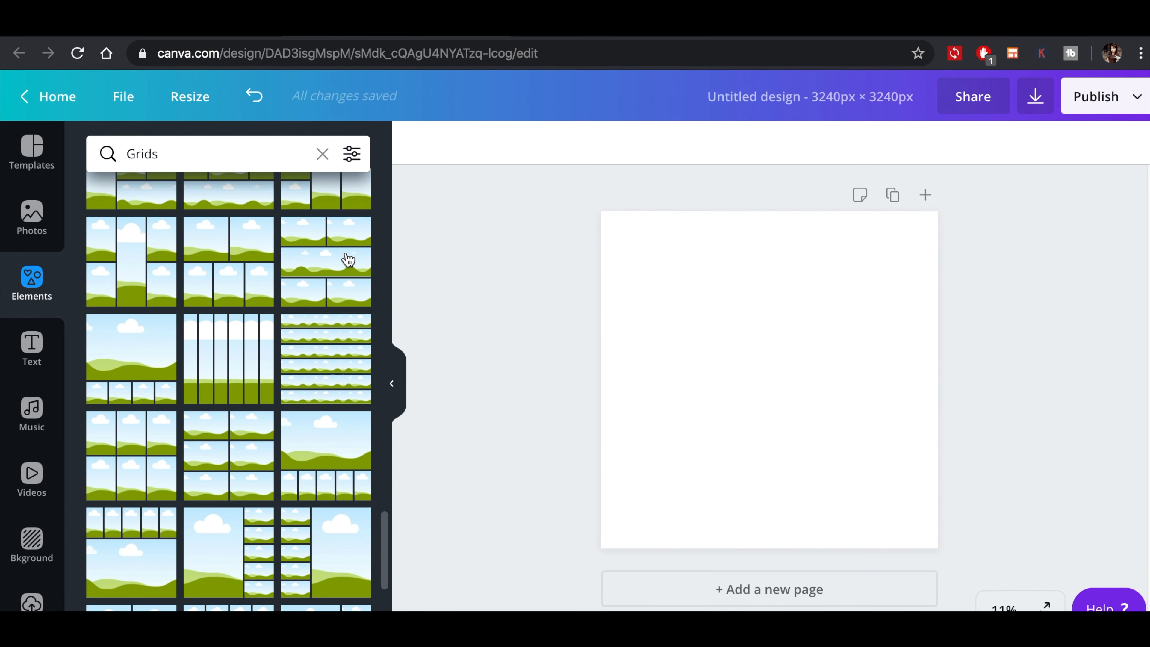
pyautogui.scroll(-10, 348, 260)
pyautogui.scroll(-8, 347, 259)
pyautogui.moveTo(134, 380); pyautogui.dragTo(597, 357)
# Place a thin red line along the grid's upper row boundary and duplicate it onto the lower row boundary.
pyautogui.click(49, 281)
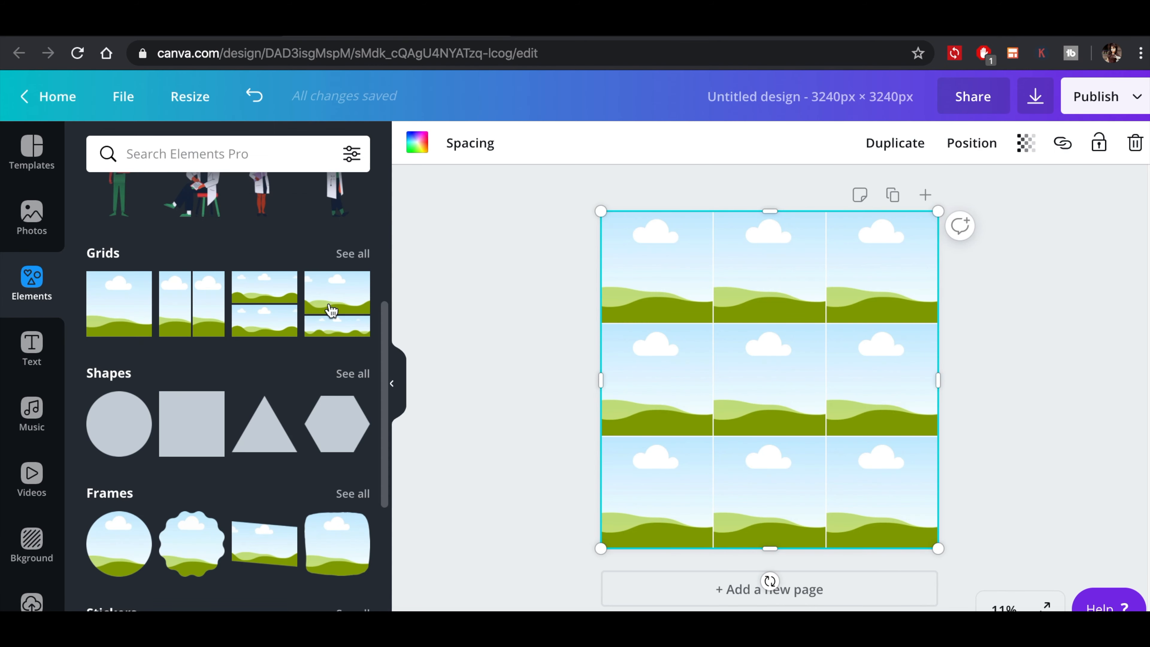
pyautogui.scroll(-15, 303, 377)
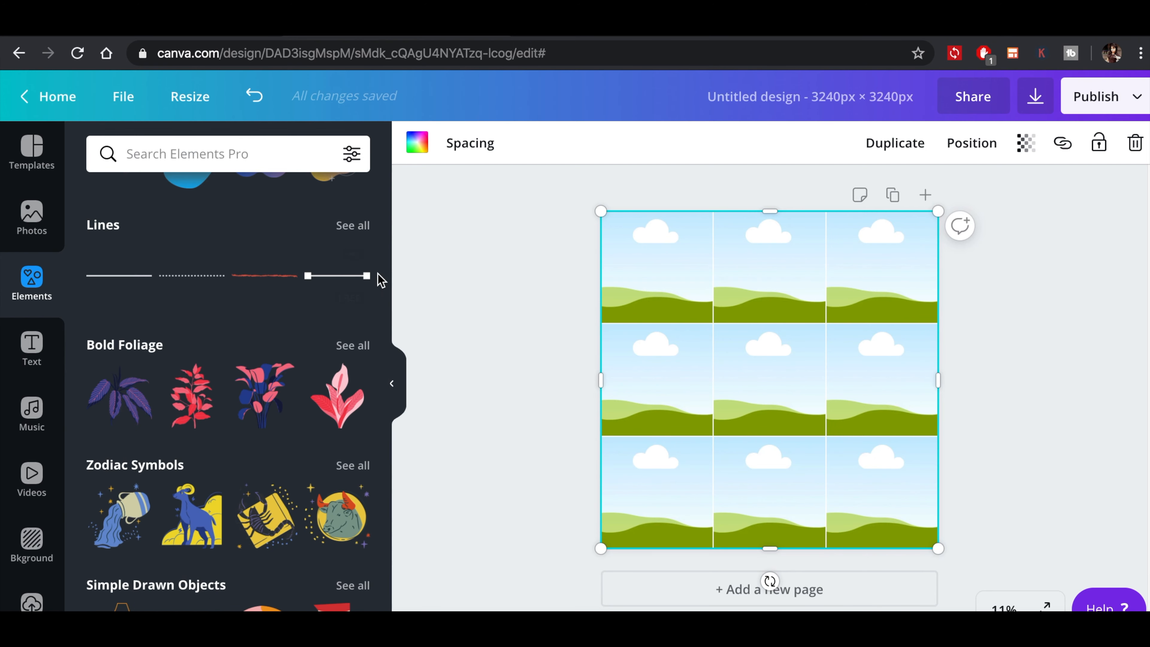
pyautogui.click(353, 225)
pyautogui.moveTo(341, 429); pyautogui.dragTo(958, 321)
pyautogui.moveTo(694, 327); pyautogui.dragTo(570, 332)
pyautogui.hotkey('ctrl', 'd')
pyautogui.moveTo(780, 366); pyautogui.dragTo(812, 463)
# Place vertical red lines along both column boundaries and delete the nine-cell grid underneath.
pyautogui.click(936, 143)
pyautogui.click(936, 143)
pyautogui.click(509, 144)
pyautogui.click(810, 452)
pyautogui.moveTo(752, 403); pyautogui.dragTo(826, 313)
pyautogui.press('super+d')
pyautogui.click(908, 256)
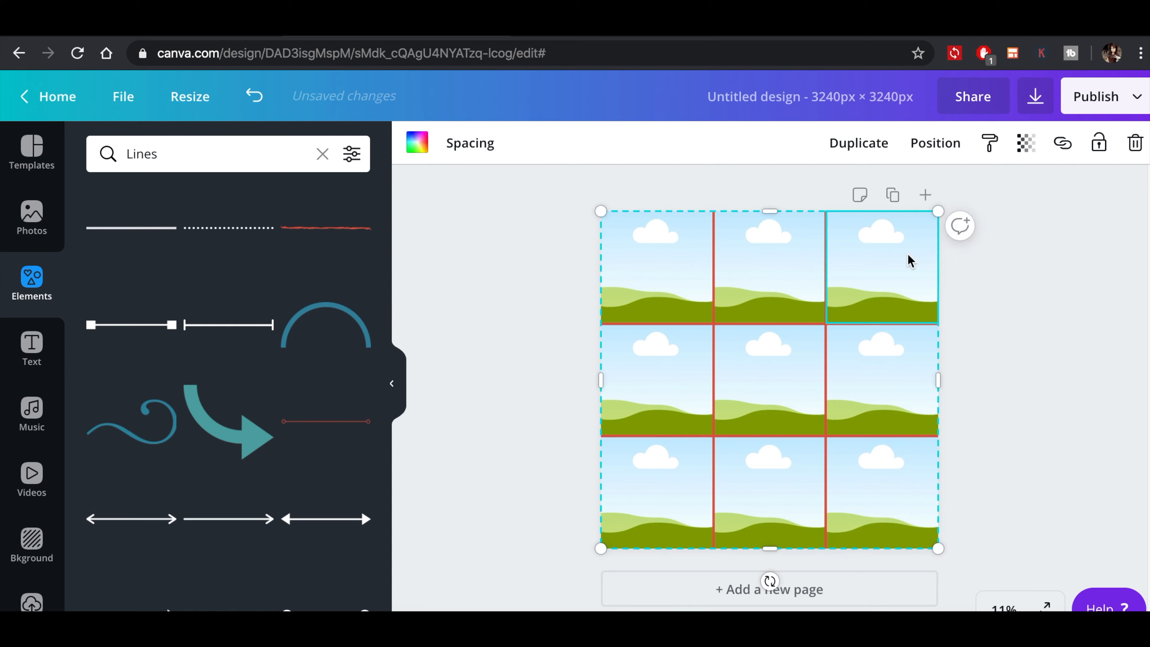
pyautogui.press('Delete')
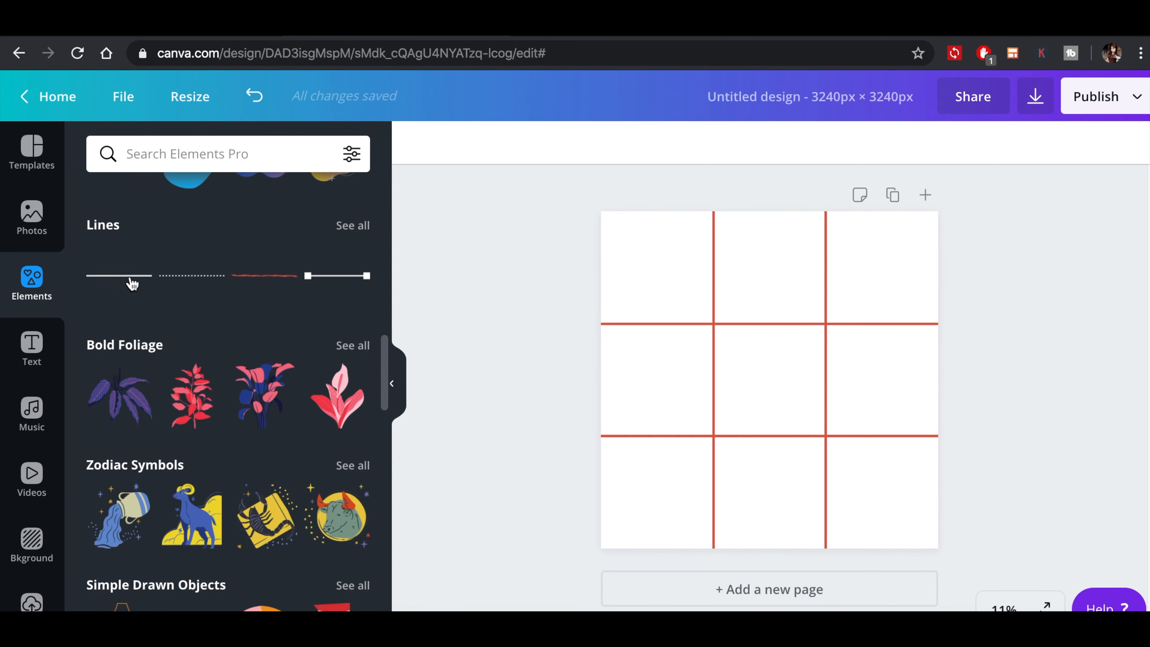
# Add single-image grid frames of different sizes and spread five of them over the page as a collage.
pyautogui.scroll(-5, 136, 318)
pyautogui.click(119, 317)
pyautogui.moveTo(938, 548); pyautogui.dragTo(746, 301)
pyautogui.press('Down')
pyautogui.press('Down')
pyautogui.press('Down')
pyautogui.press('Down')
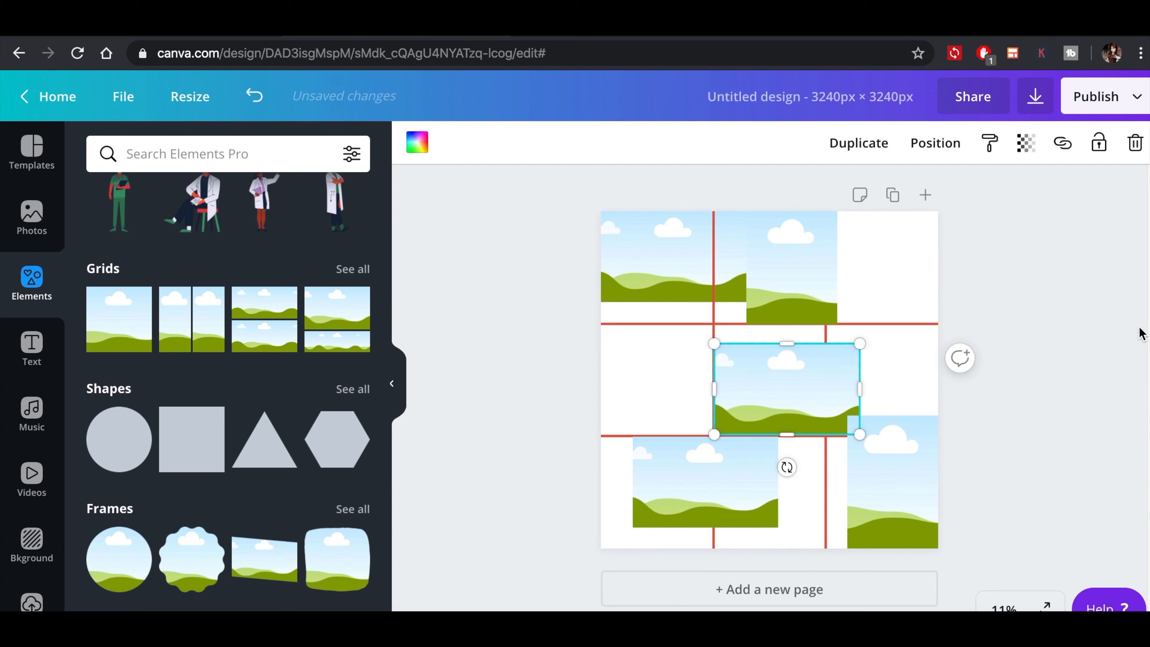
# Resize the two top frames, the middle frame and the tall right frame so their edges meet.
pyautogui.click(924, 454)
pyautogui.moveTo(860, 386); pyautogui.dragTo(894, 349)
pyautogui.click(792, 313)
pyautogui.moveTo(792, 323); pyautogui.dragTo(792, 345)
pyautogui.click(675, 300)
pyautogui.moveTo(675, 302); pyautogui.dragTo(677, 345)
pyautogui.click(1091, 310)
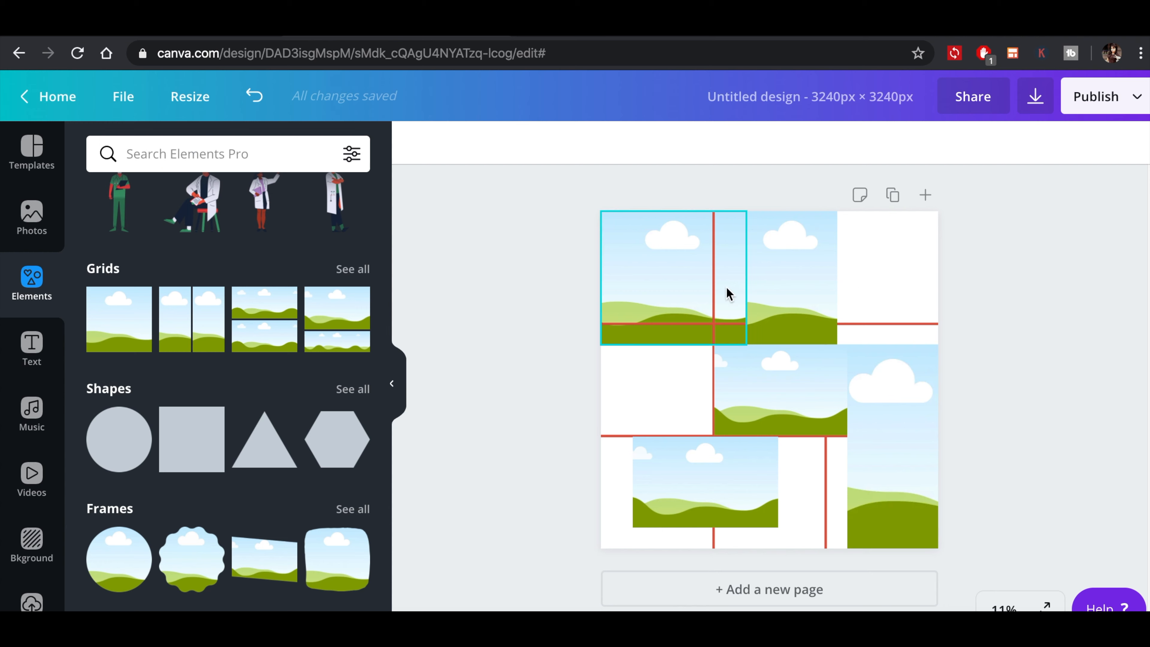
# Bring the red guide lines in front of the image frames.
pyautogui.rightClick(827, 482)
pyautogui.click(949, 578)
pyautogui.rightClick(822, 529)
pyautogui.click(924, 579)
pyautogui.click(978, 380)
pyautogui.rightClick(910, 324)
pyautogui.click(969, 585)
pyautogui.click(1013, 430)
pyautogui.rightClick(619, 437)
pyautogui.click(701, 579)
pyautogui.click(1058, 437)
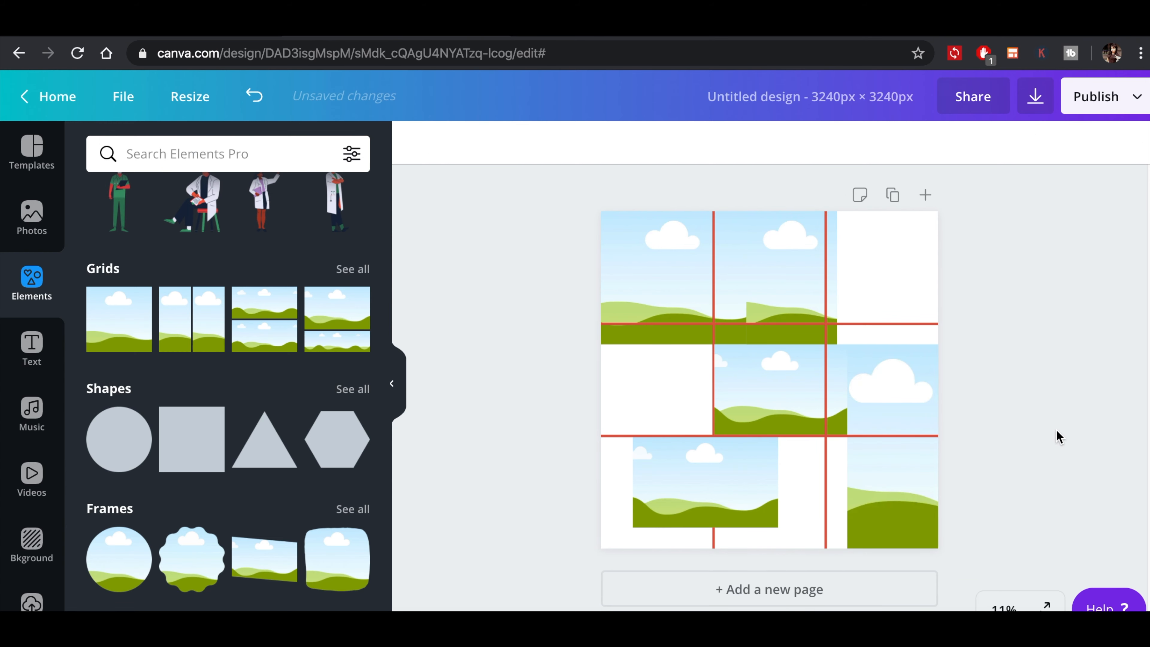
# Move the middle frame to the page's left edge and narrow the top-left frame.
pyautogui.click(793, 310)
pyautogui.moveTo(804, 401); pyautogui.dragTo(690, 403)
pyautogui.click(788, 334)
pyautogui.click(669, 303)
pyautogui.moveTo(746, 280); pyautogui.dragTo(735, 280)
# Arrange a tall frame in the centre column and another frame in the page's top-right corner.
pyautogui.moveTo(810, 280); pyautogui.dragTo(843, 279)
pyautogui.moveTo(792, 344); pyautogui.dragTo(793, 449)
pyautogui.moveTo(799, 321); pyautogui.dragTo(849, 322)
pyautogui.moveTo(892, 436); pyautogui.dragTo(890, 338)
pyautogui.click(795, 327)
pyautogui.click(1091, 411)
# Fit the bottom frame to the page's lower edge and duplicate it to fill the rest of the bottom row.
pyautogui.click(667, 349)
pyautogui.moveTo(669, 344); pyautogui.dragTo(669, 342)
pyautogui.moveTo(706, 482); pyautogui.dragTo(775, 483)
pyautogui.moveTo(775, 528); pyautogui.dragTo(775, 548)
pyautogui.click(859, 143)
pyautogui.moveTo(784, 499); pyautogui.dragTo(674, 493)
pyautogui.moveTo(746, 494); pyautogui.dragTo(702, 493)
pyautogui.click(1092, 411)
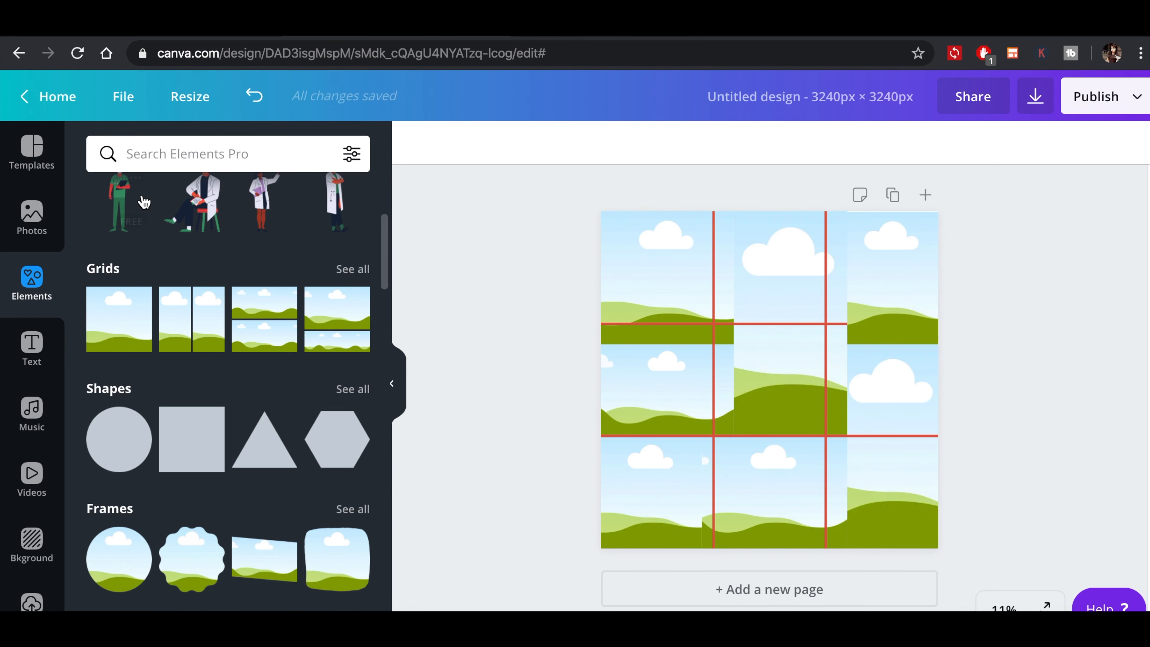
# Search the photos for "electronics" and fill the top-left, middle-left and two bottom frames with circuit and multimeter photos.
pyautogui.click(32, 215)
pyautogui.click(321, 153)
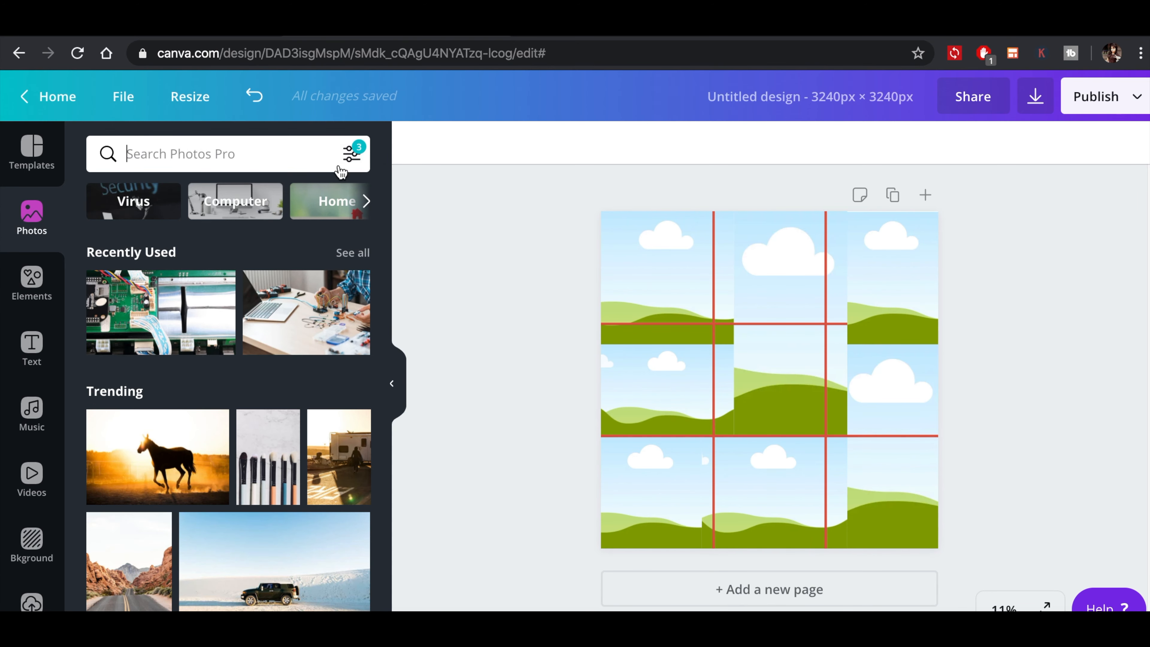
pyautogui.write('electronics')
pyautogui.click(241, 238)
pyautogui.moveTo(165, 248); pyautogui.dragTo(770, 489)
pyautogui.moveTo(297, 243); pyautogui.dragTo(657, 272)
pyautogui.moveTo(213, 438); pyautogui.dragTo(648, 494)
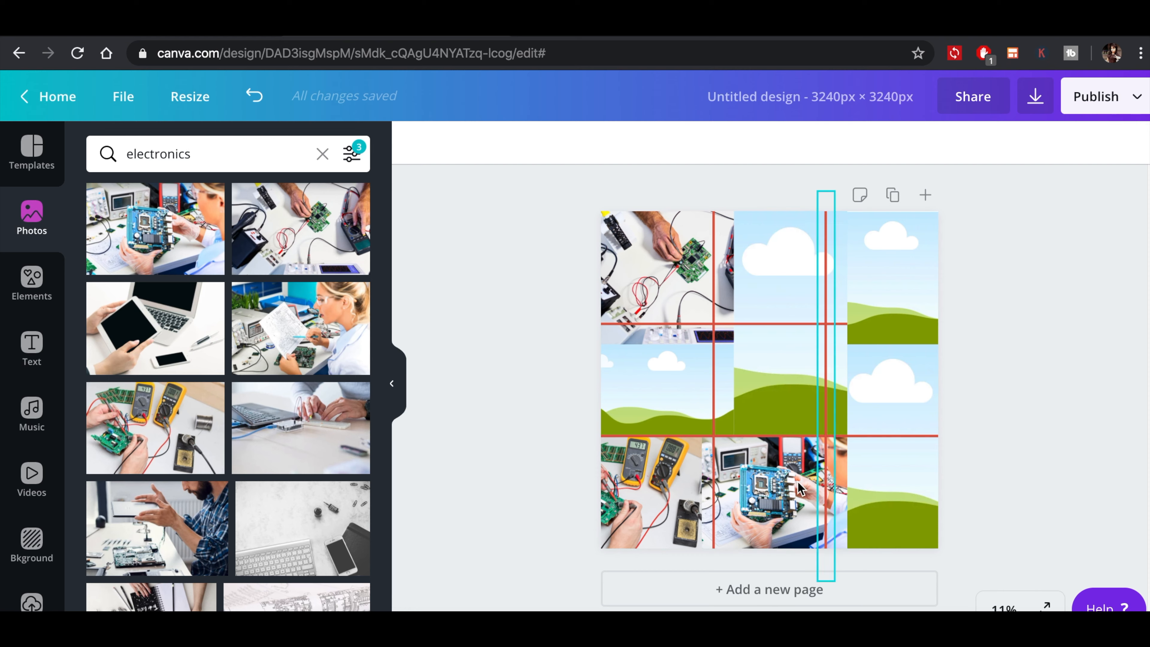
pyautogui.scroll(-10, 287, 309)
pyautogui.moveTo(287, 310); pyautogui.dragTo(689, 363)
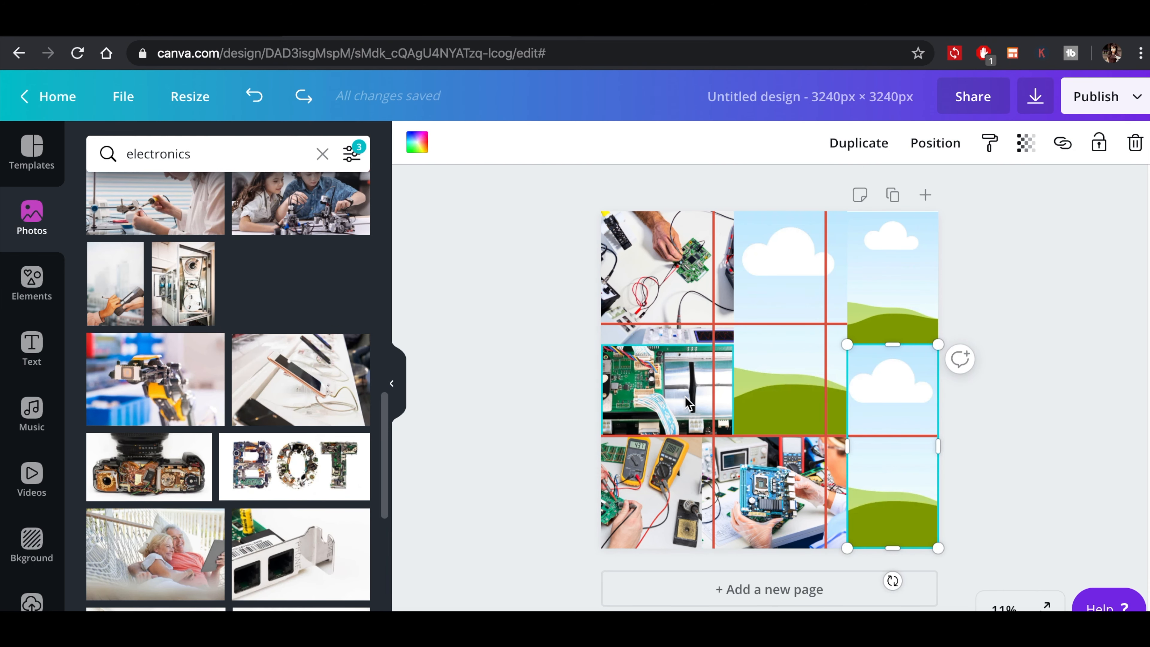
# Shrink the collage frames to leave narrow white gaps between neighbouring images.
pyautogui.scroll(-5, 254, 368)
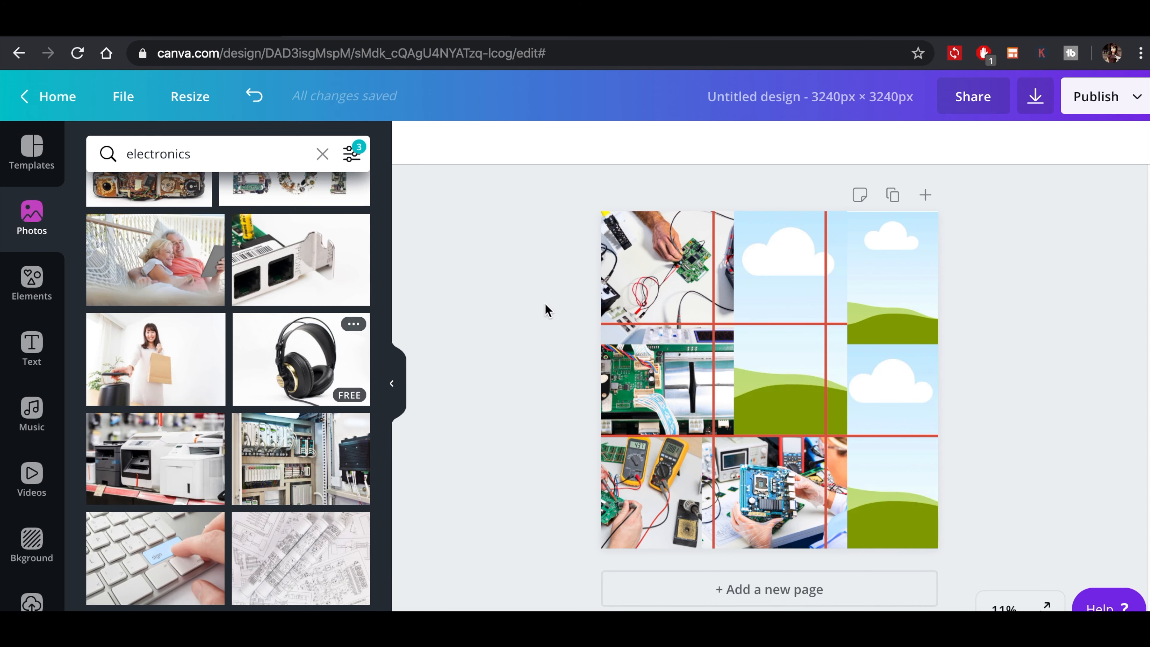
pyautogui.click(665, 385)
pyautogui.click(746, 309)
pyautogui.moveTo(736, 325); pyautogui.dragTo(750, 326)
pyautogui.moveTo(849, 327); pyautogui.dragTo(896, 334)
pyautogui.click(892, 281)
# Shorten the tall centre frame and place a smaller second frame above it at the page's upper edge.
pyautogui.click(806, 273)
pyautogui.moveTo(797, 213); pyautogui.dragTo(792, 317)
pyautogui.moveTo(798, 410); pyautogui.dragTo(793, 272)
pyautogui.moveTo(799, 194); pyautogui.dragTo(799, 212)
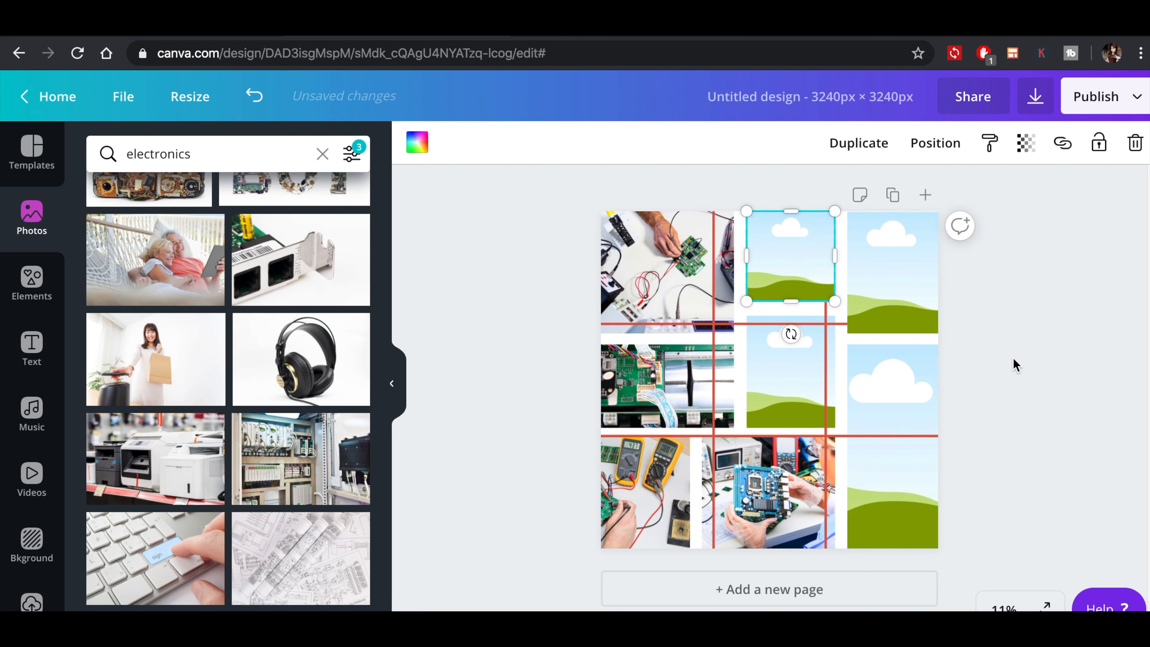
# Nudge the two stacked centre frames slightly left so they line up with each other.
pyautogui.moveTo(793, 369); pyautogui.dragTo(792, 368)
pyautogui.press('Left')
pyautogui.press('Left')
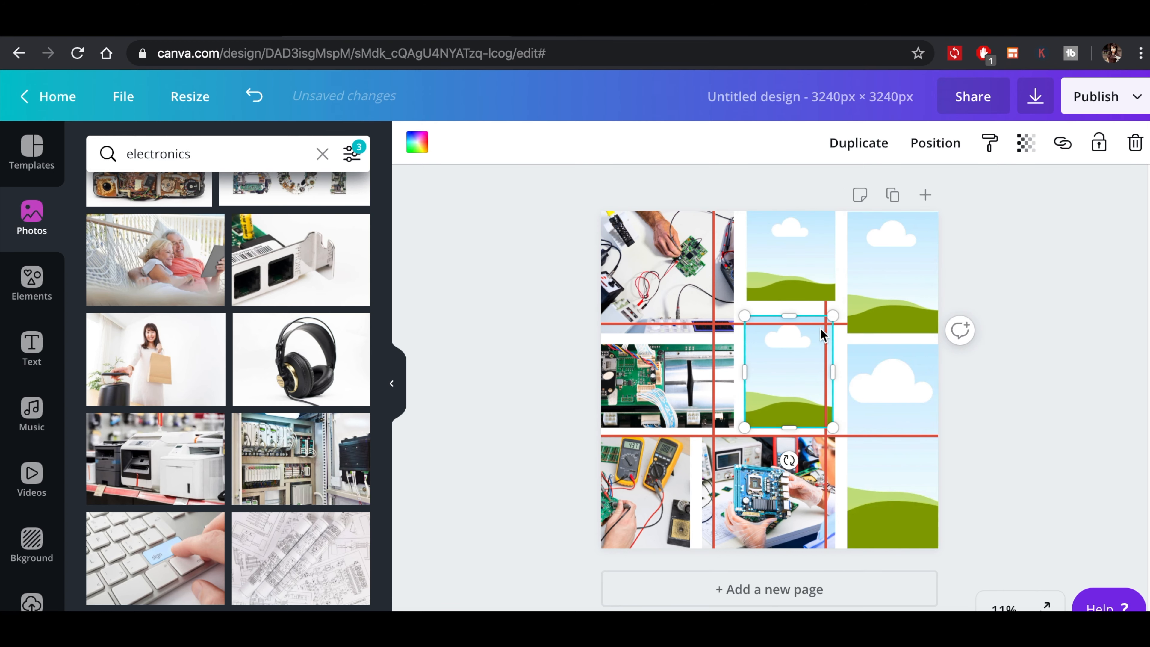
pyautogui.click(800, 261)
pyautogui.press('Left')
pyautogui.click(1137, 340)
# Fill the tall right frame with the tape-reel machine photo and the top-centre frame with the yellow robot photo.
pyautogui.scroll(10, 221, 357)
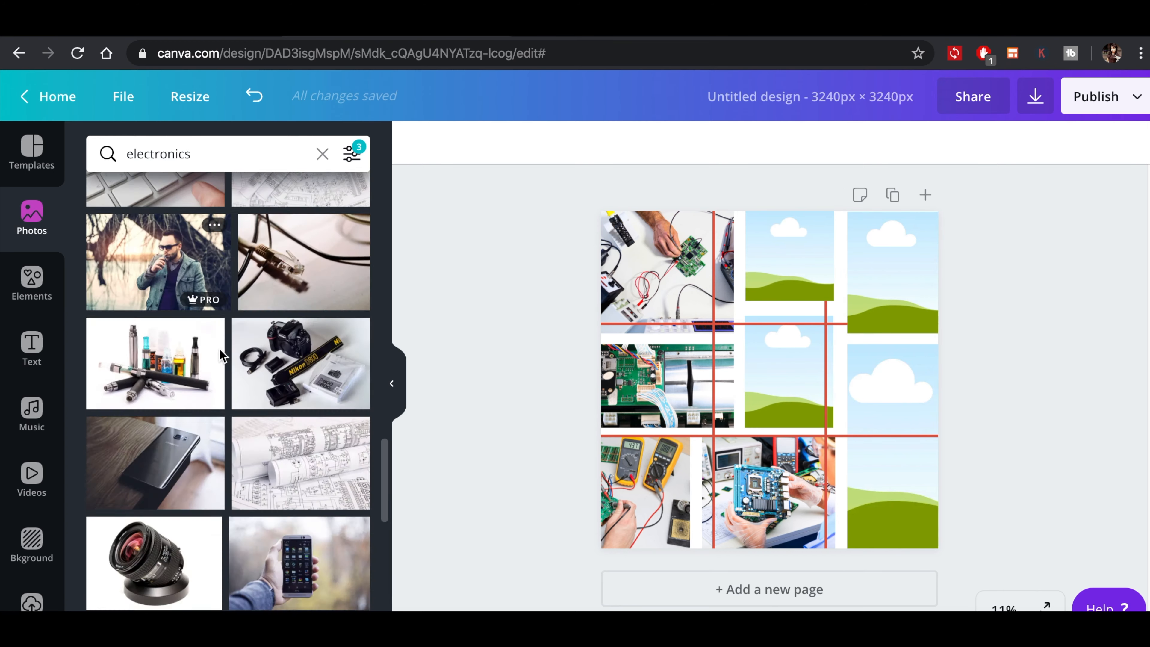
pyautogui.scroll(-5, 292, 424)
pyautogui.moveTo(183, 336); pyautogui.dragTo(872, 407)
pyautogui.moveTo(195, 421); pyautogui.dragTo(792, 258)
# Clear the trial photo from the centre frame and remove the multimeter photo from the bottom-left frame.
pyautogui.scroll(-3, 226, 408)
pyautogui.moveTo(182, 372); pyautogui.dragTo(835, 348)
pyautogui.press('Delete')
pyautogui.click(795, 376)
pyautogui.press('Delete')
pyautogui.click(652, 485)
pyautogui.press('Delete')
pyautogui.moveTo(179, 386); pyautogui.dragTo(645, 488)
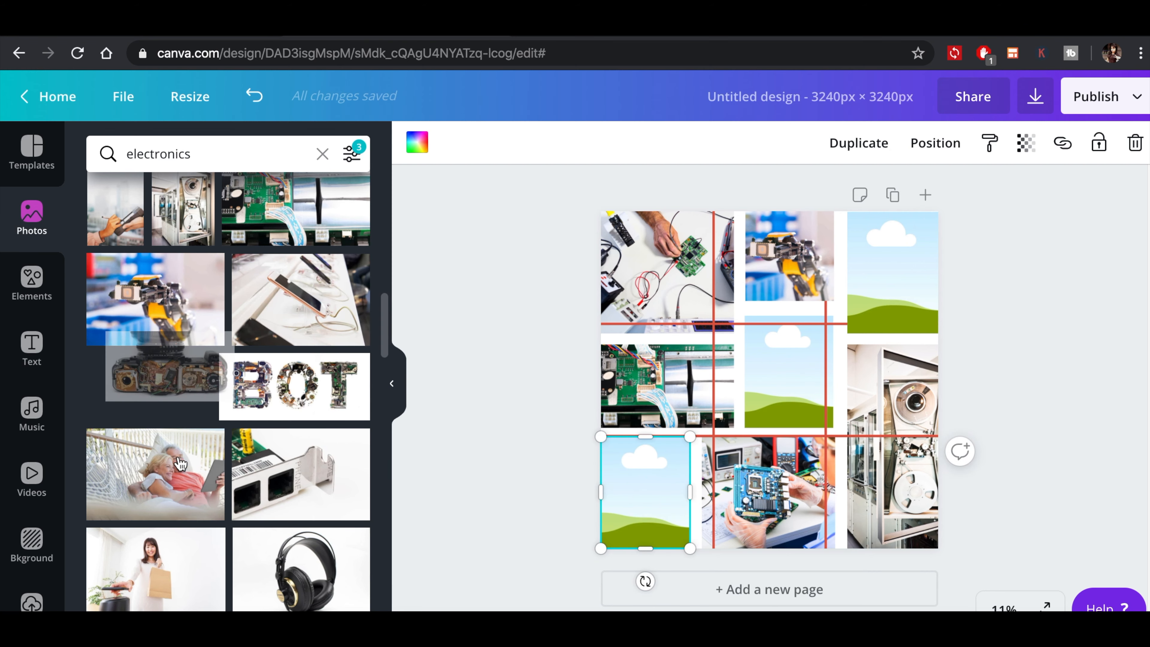
# Fill the top-right frame with the photo of the two yellow multimeters.
pyautogui.scroll(10, 181, 463)
pyautogui.moveTo(174, 440); pyautogui.dragTo(869, 290)
pyautogui.doubleClick(869, 290)
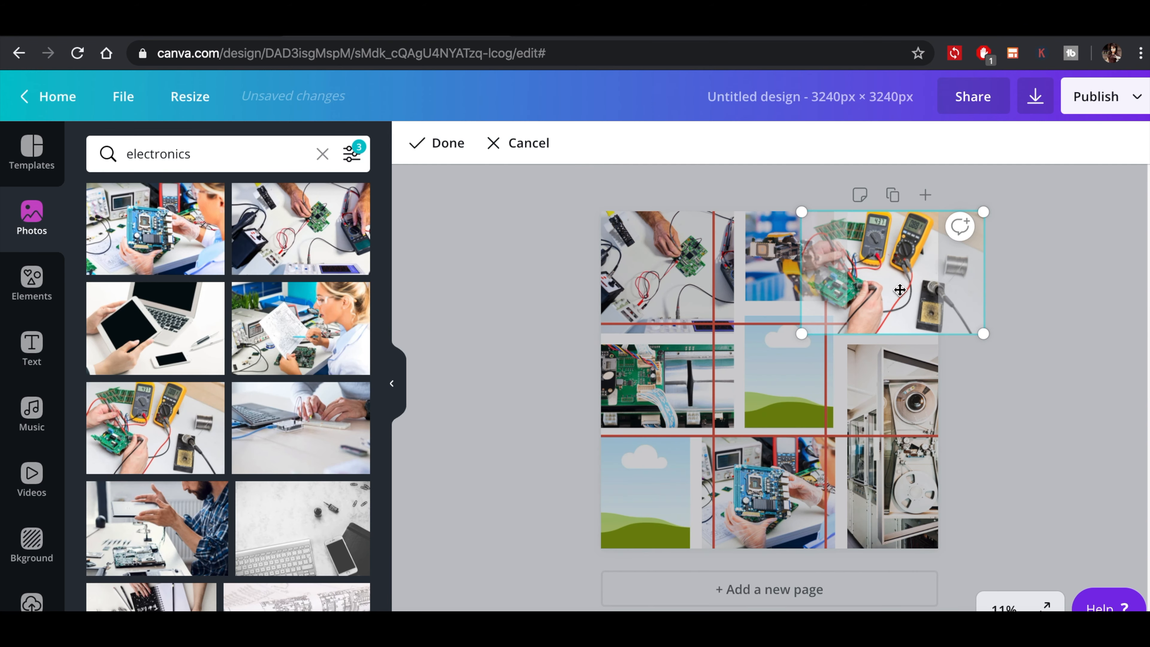
pyautogui.press('Return')
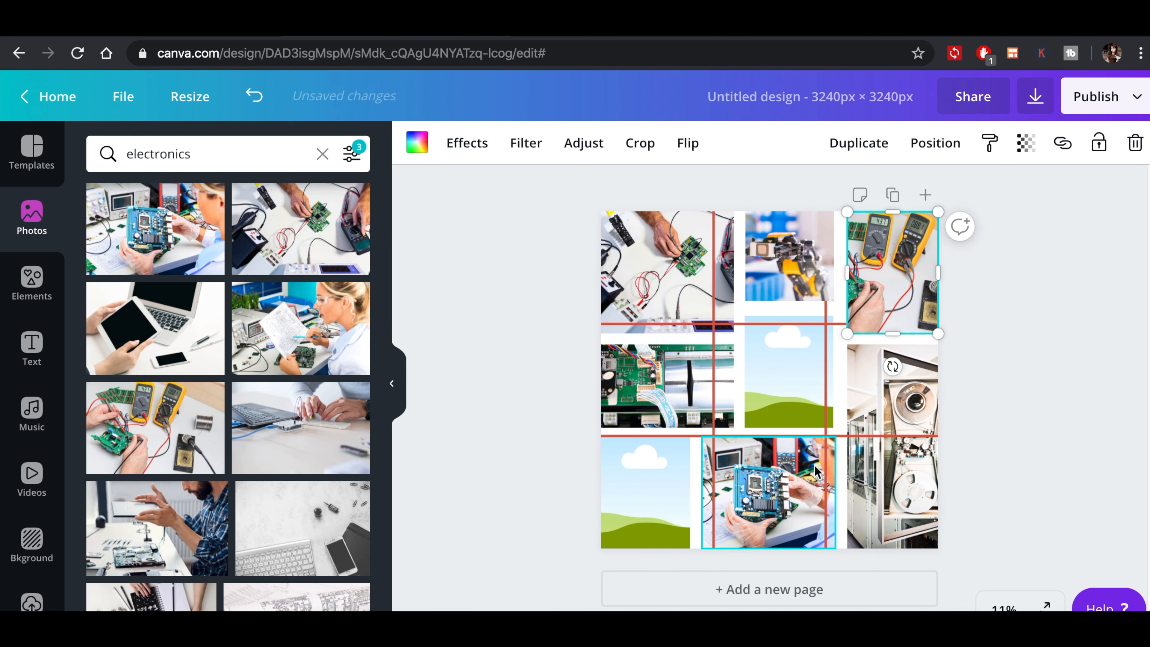
# Fill the centre frame with the electrical cabinet photo and the bottom-left frame with the white printer photo.
pyautogui.scroll(-15, 317, 383)
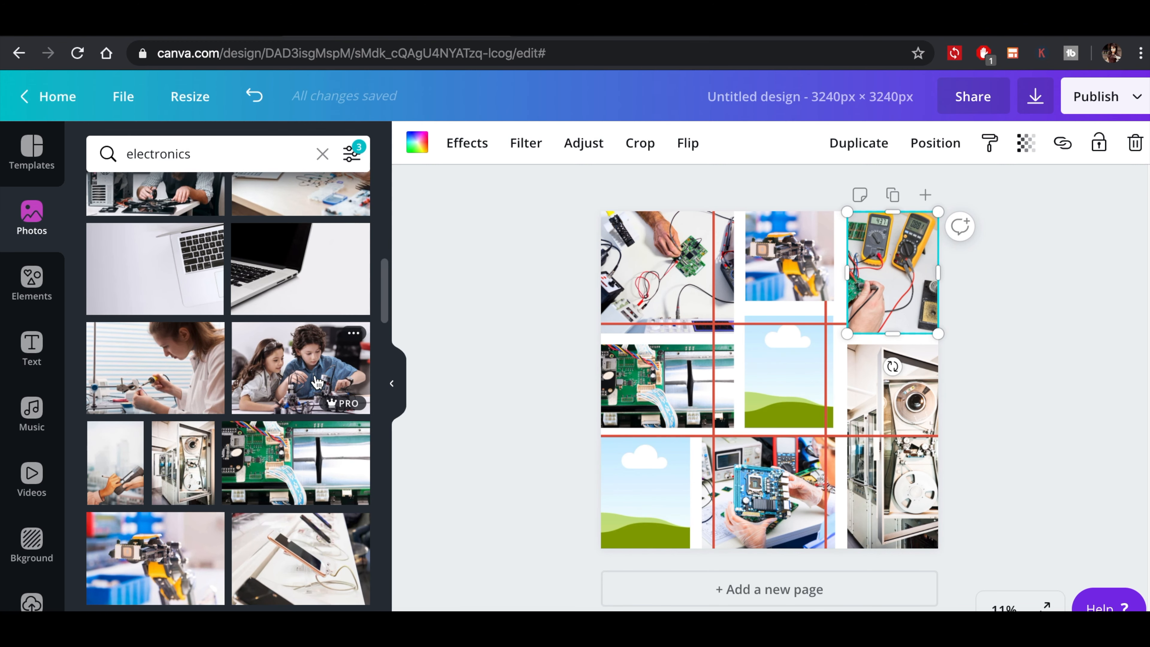
pyautogui.scroll(-4, 176, 399)
pyautogui.scroll(-5, 163, 382)
pyautogui.moveTo(299, 302); pyautogui.dragTo(645, 493)
pyautogui.scroll(-3, 246, 385)
pyautogui.scroll(-1, 246, 385)
pyautogui.moveTo(254, 345); pyautogui.dragTo(788, 372)
pyautogui.moveTo(156, 314); pyautogui.dragTo(604, 491)
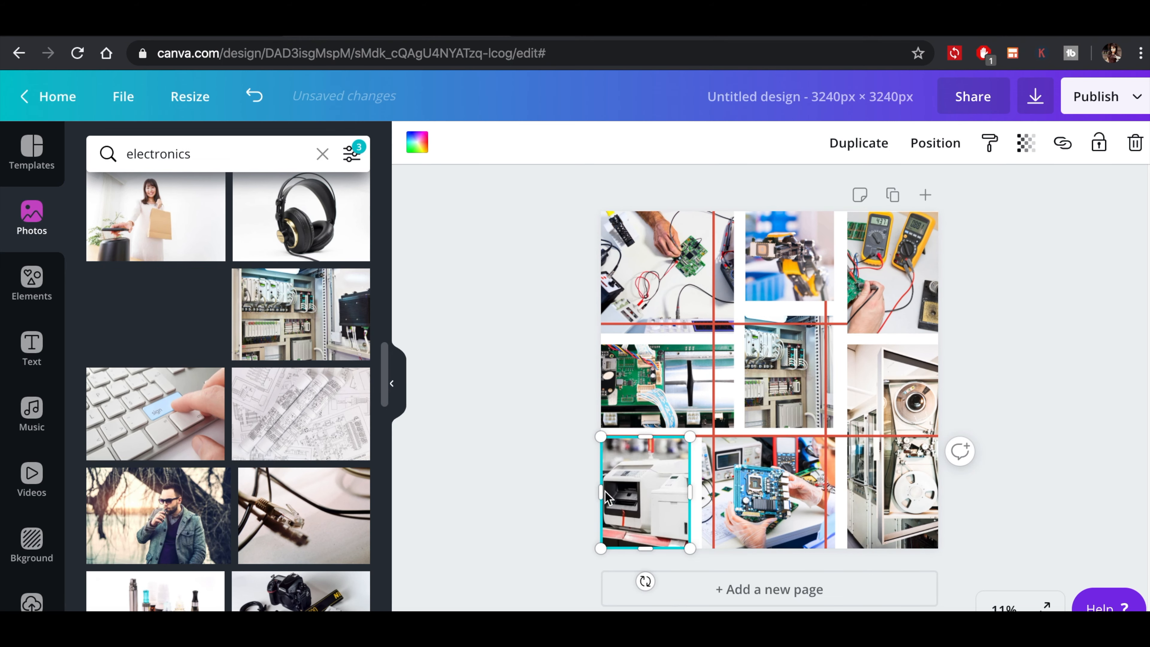
# Search the photos for "circuits" and replace the bottom-left printer photo with the circuit assembly machine photo.
pyautogui.scroll(-6, 236, 417)
pyautogui.click(200, 154)
pyautogui.write('circuits')
pyautogui.press('Return')
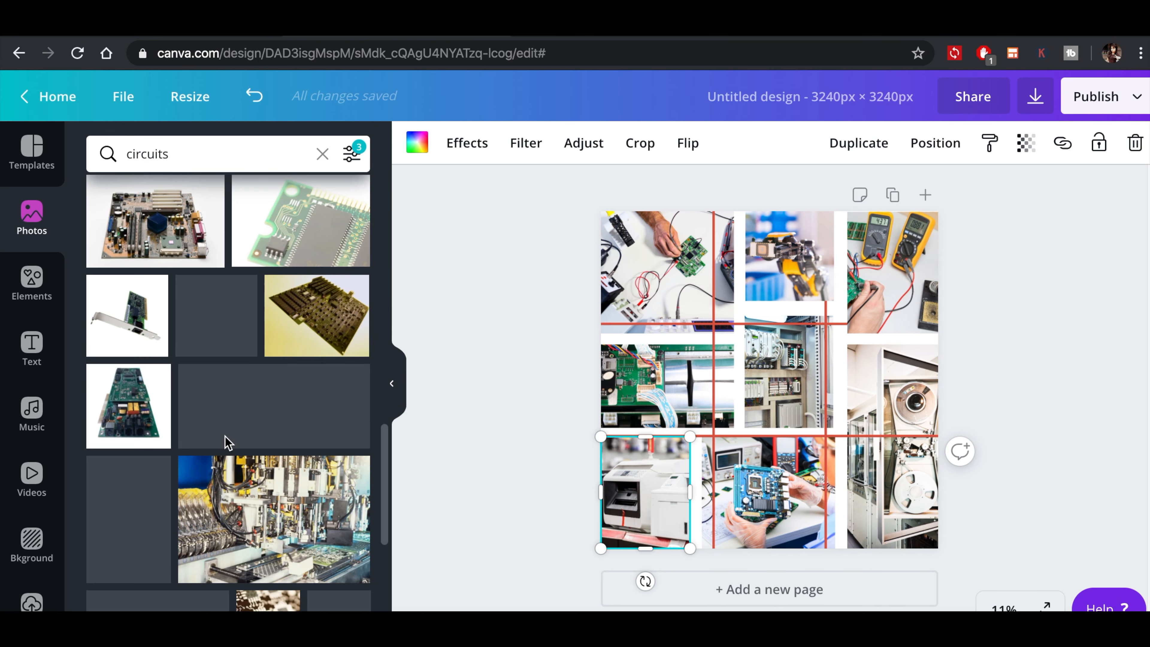
pyautogui.press('Delete')
pyautogui.moveTo(311, 364); pyautogui.dragTo(622, 467)
# Bring the right vertical and upper horizontal red lines in front of the photos.
pyautogui.click(1033, 400)
pyautogui.click(826, 363)
pyautogui.rightClick(825, 356)
pyautogui.click(871, 610)
pyautogui.click(1037, 407)
pyautogui.rightClick(741, 324)
pyautogui.click(786, 581)
pyautogui.click(1075, 378)
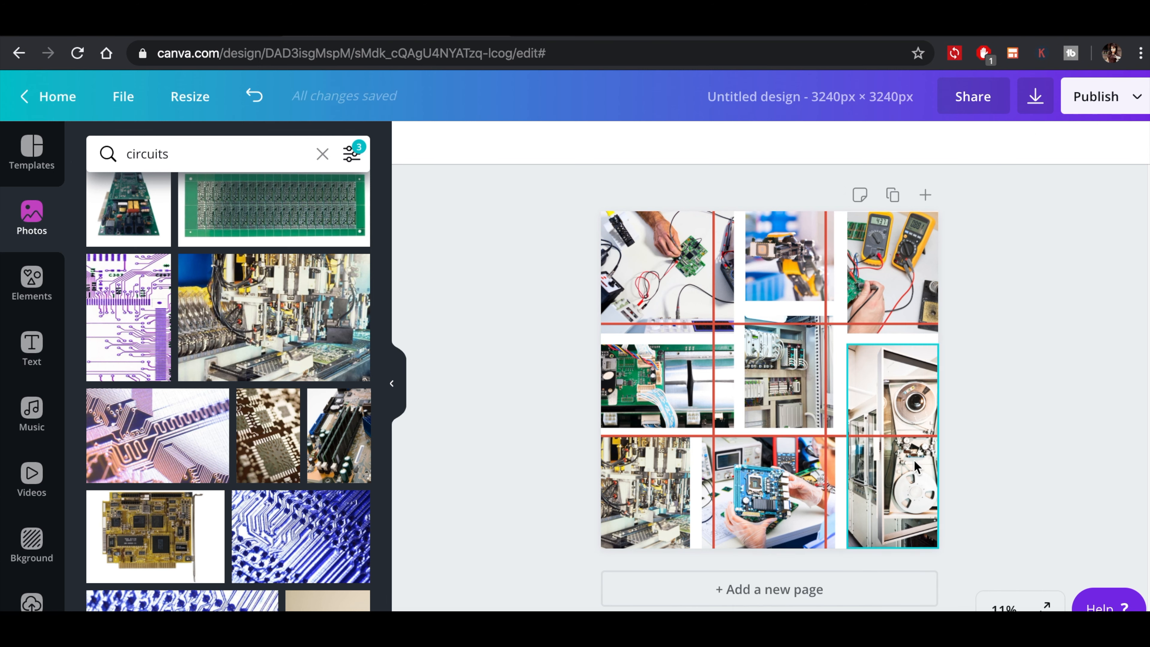
# Shorten the tall right photo to the bottom row and fit a new single-image frame into the space above it.
pyautogui.click(889, 471)
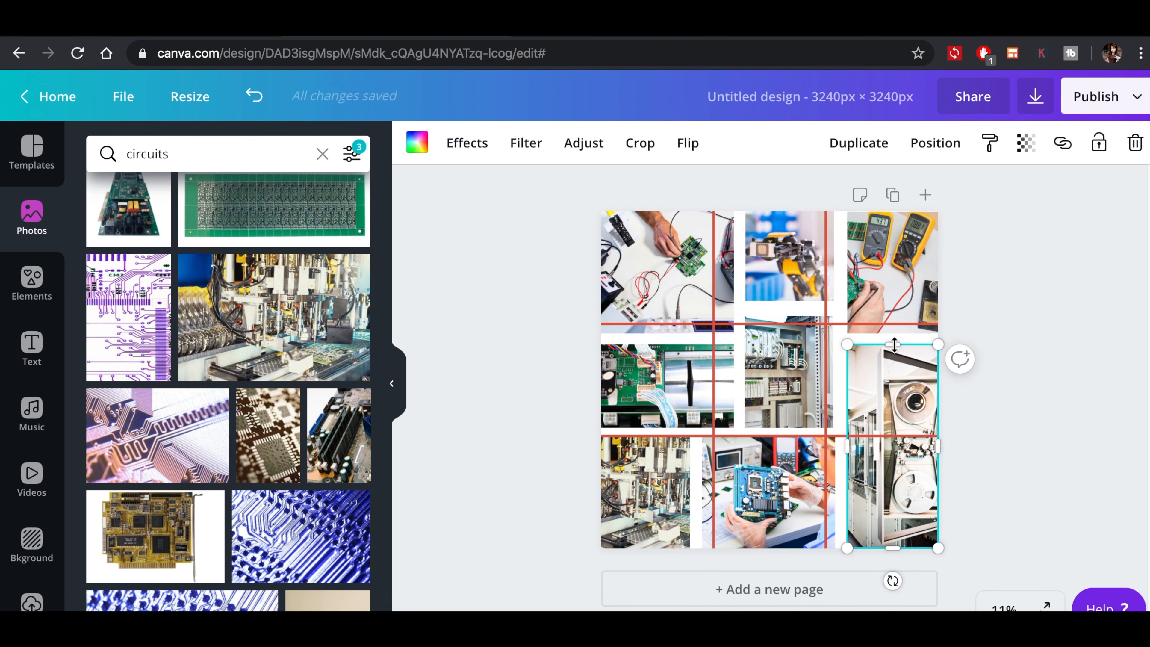
pyautogui.moveTo(893, 345); pyautogui.dragTo(893, 446)
pyautogui.click(32, 281)
pyautogui.moveTo(119, 319); pyautogui.dragTo(939, 410)
pyautogui.moveTo(845, 281); pyautogui.dragTo(886, 363)
pyautogui.moveTo(1033, 400); pyautogui.dragTo(847, 393)
pyautogui.moveTo(893, 363); pyautogui.dragTo(893, 345)
# Widen the two stacked centre photos slightly to match the right edge of the photo below.
pyautogui.click(1011, 380)
pyautogui.click(806, 372)
pyautogui.moveTo(834, 376); pyautogui.dragTo(837, 377)
pyautogui.click(806, 267)
pyautogui.moveTo(835, 262); pyautogui.dragTo(837, 262)
# Fill the empty middle-right frame with the green circuit board photo.
pyautogui.click(891, 394)
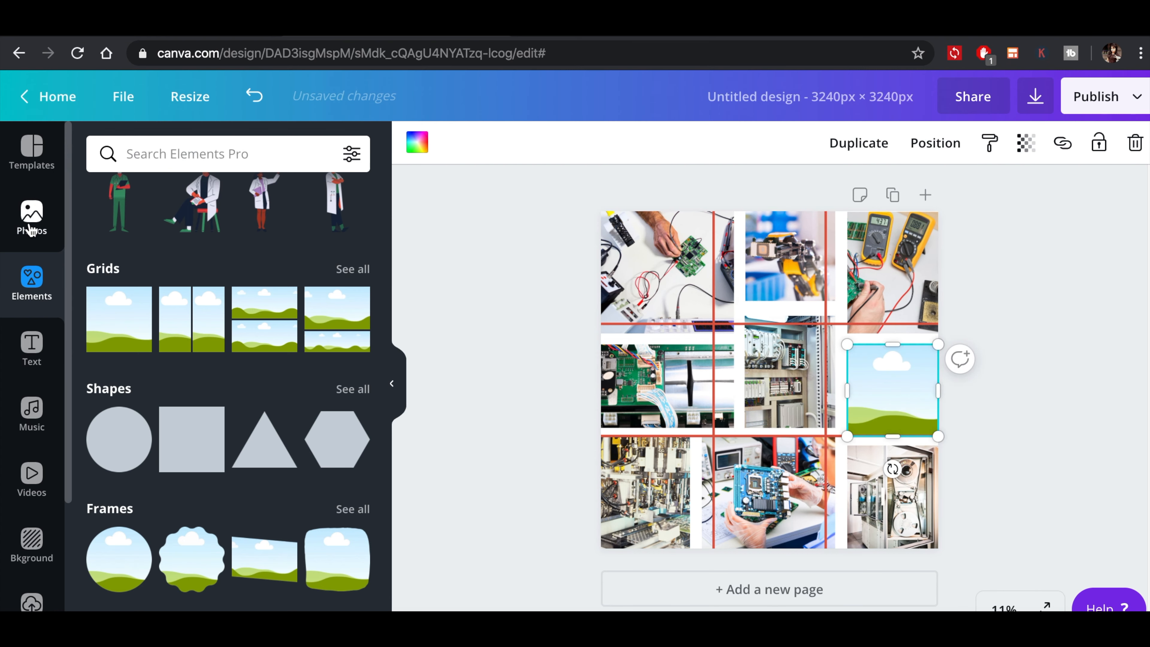
pyautogui.click(32, 217)
pyautogui.scroll(-10, 202, 437)
pyautogui.moveTo(202, 437); pyautogui.dragTo(892, 390)
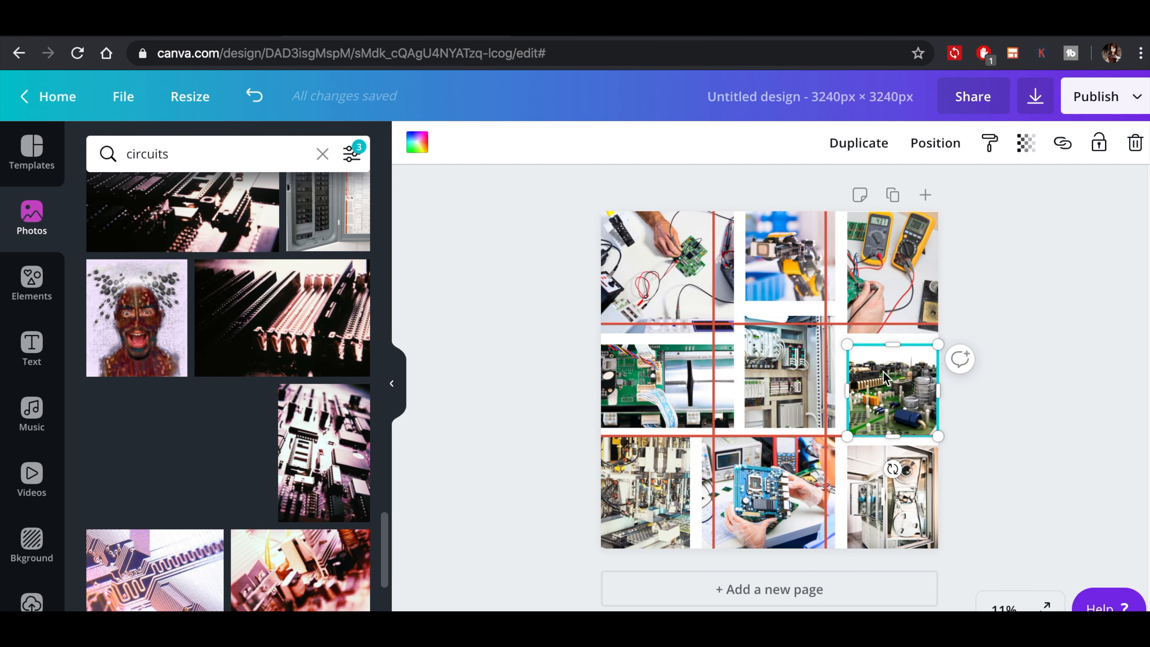
pyautogui.scroll(-8, 179, 385)
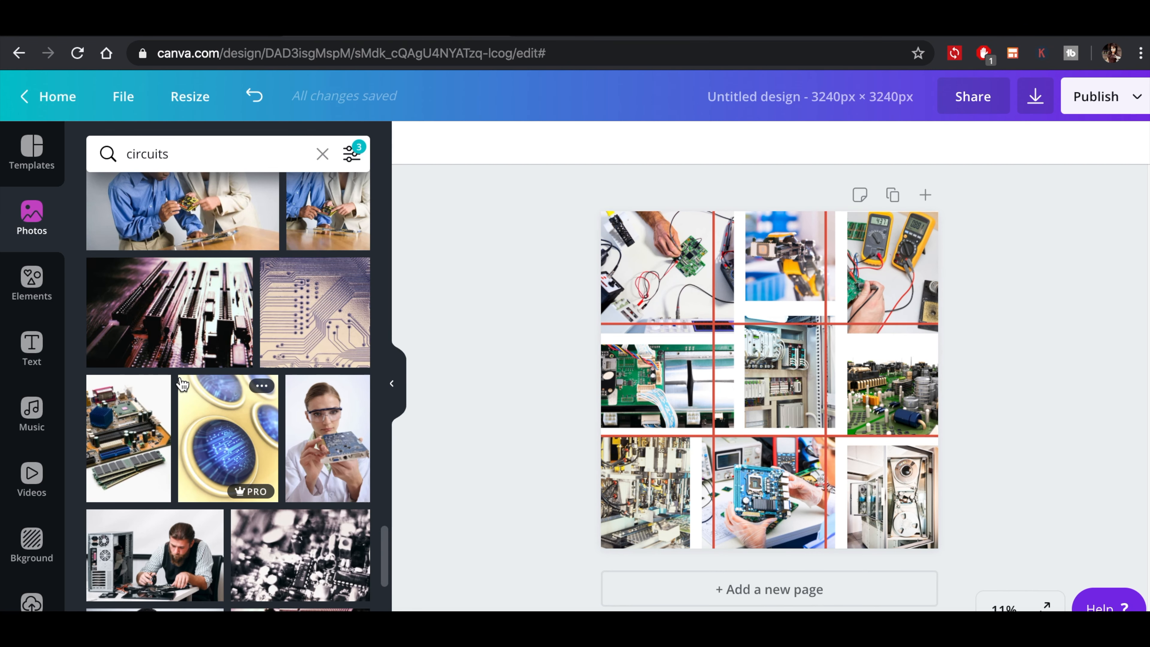
# Extend the top-right multimeter photo downward to narrow the gap above the green circuit board photo.
pyautogui.scroll(-5, 176, 388)
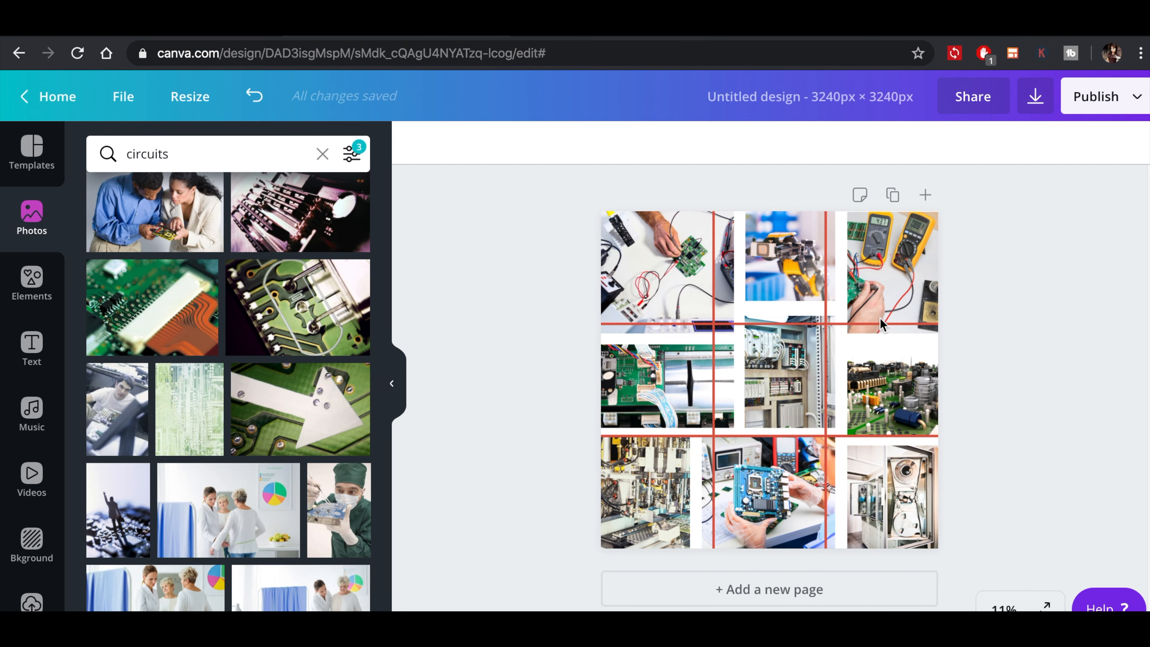
pyautogui.click(879, 318)
pyautogui.moveTo(897, 336); pyautogui.dragTo(887, 368)
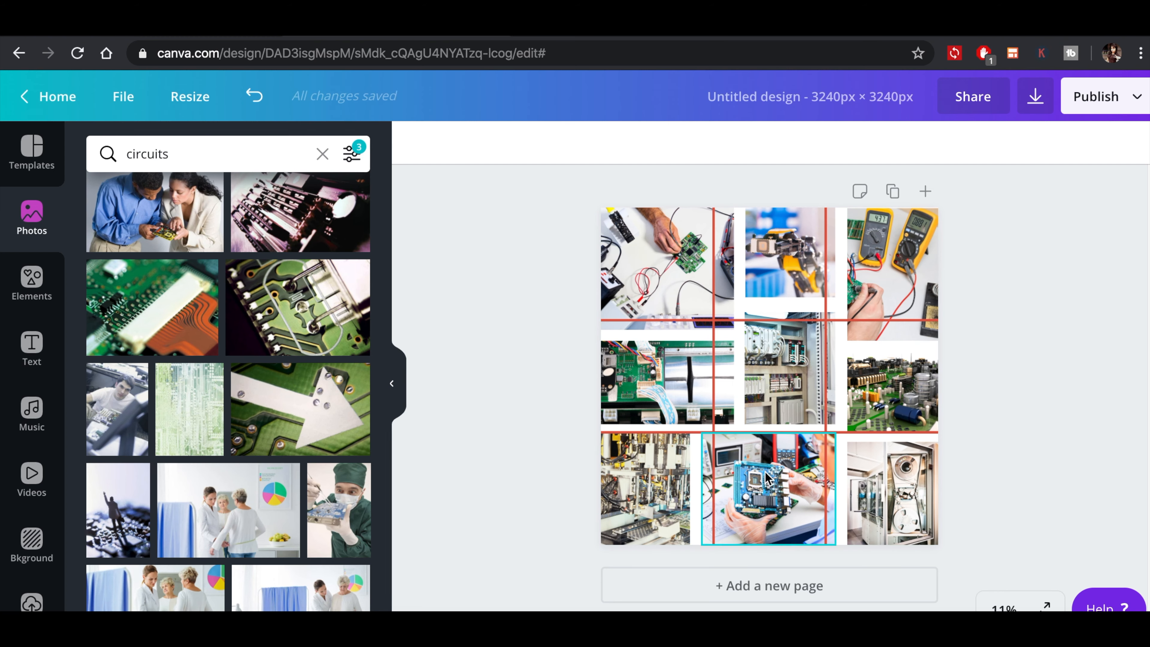
# Search the elements library for "circuits", look through the graphics and clear the search.
pyautogui.click(32, 281)
pyautogui.scroll(-10, 282, 339)
pyautogui.scroll(-3, 287, 340)
pyautogui.scroll(15, 282, 272)
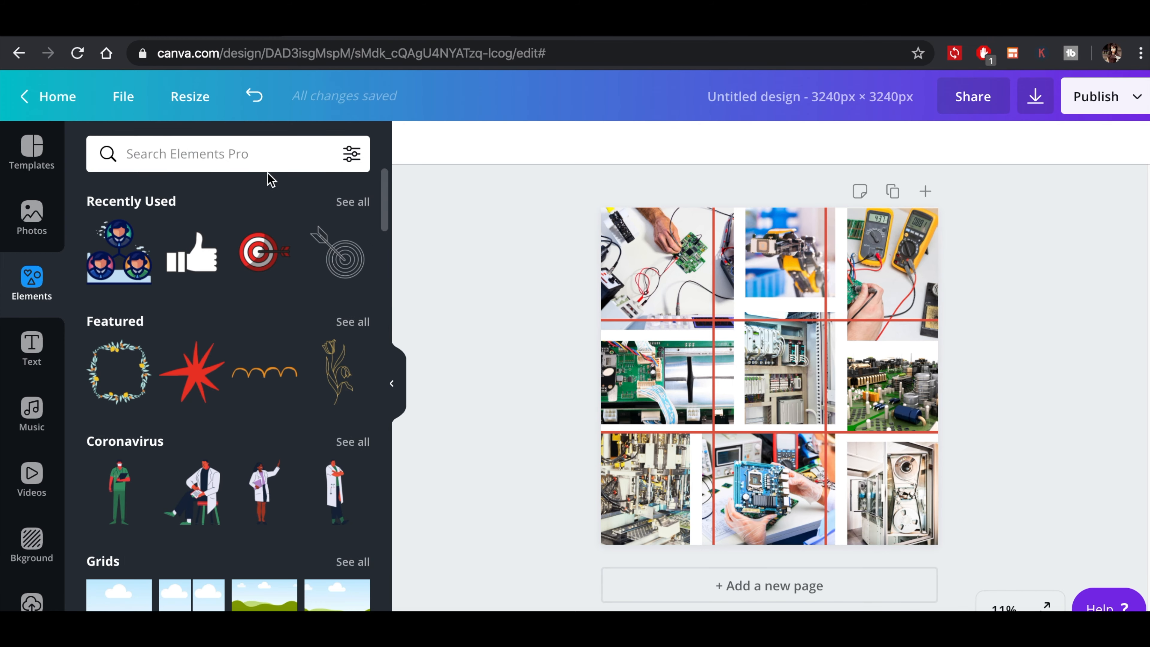
pyautogui.click(203, 154)
pyautogui.write('circuits')
pyautogui.press('Return')
pyautogui.scroll(-5, 169, 269)
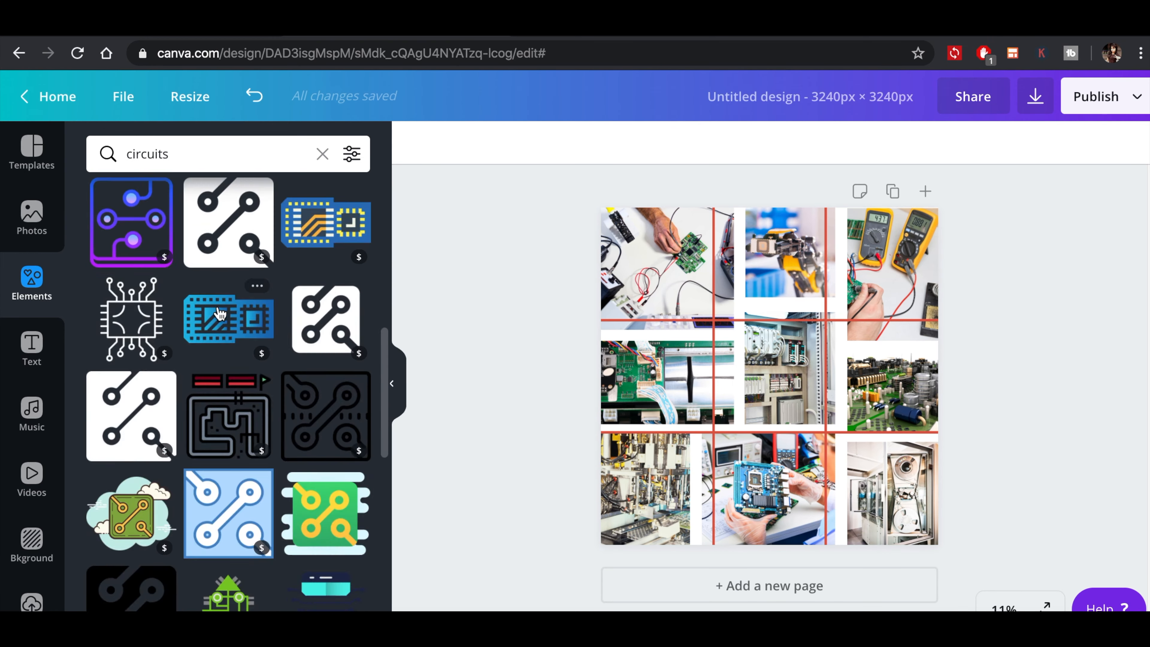
pyautogui.click(322, 153)
pyautogui.scroll(-15, 317, 344)
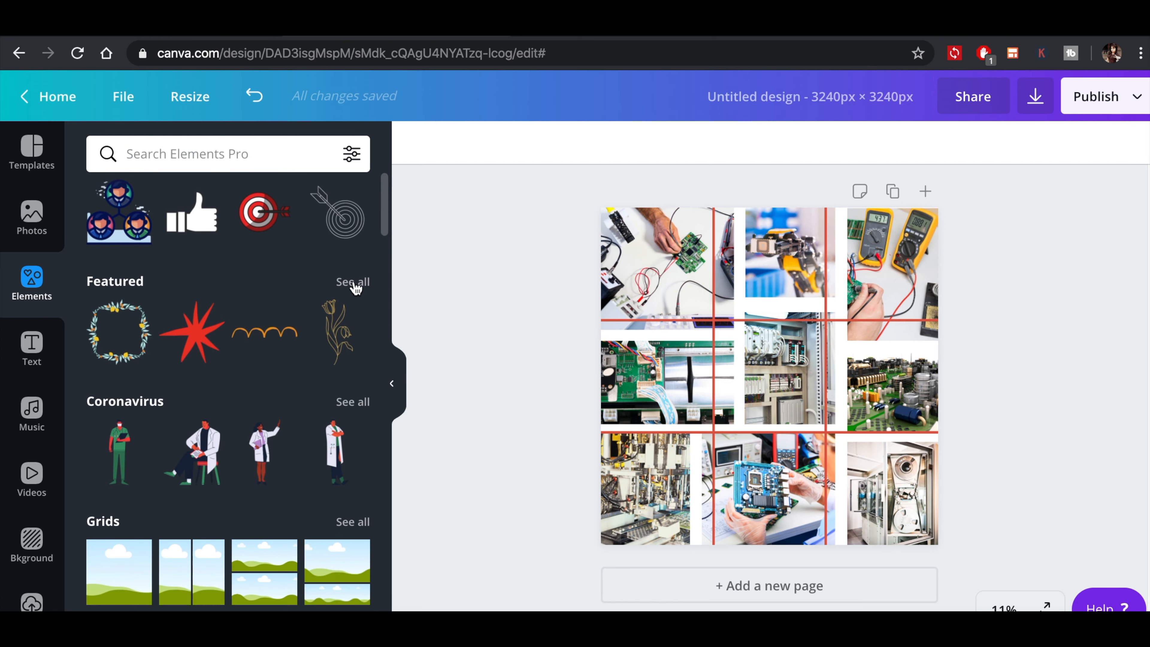
# Try several photo colours for the page background, ending on dark green.
pyautogui.click(838, 297)
pyautogui.click(417, 145)
pyautogui.click(151, 414)
pyautogui.click(153, 458)
pyautogui.click(158, 520)
pyautogui.click(154, 408)
pyautogui.click(347, 411)
pyautogui.click(301, 410)
pyautogui.click(303, 461)
pyautogui.click(264, 419)
pyautogui.click(252, 461)
pyautogui.click(254, 526)
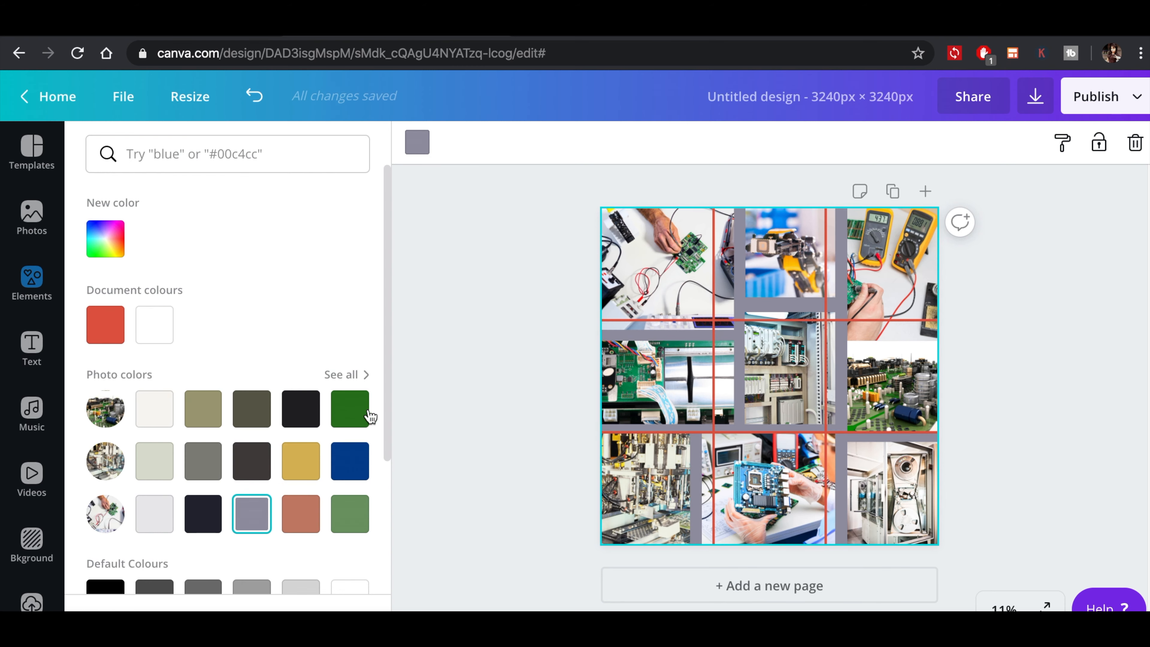
pyautogui.click(363, 413)
# Widen the top-left photo rightward and the top-centre photo leftward, leaving only a thin gap between them.
pyautogui.click(688, 263)
pyautogui.moveTo(734, 268)
pyautogui.mouseDown()
pyautogui.moveTo(745, 269)
pyautogui.moveTo(734, 268)
pyautogui.mouseUp()
pyautogui.click(1006, 606)
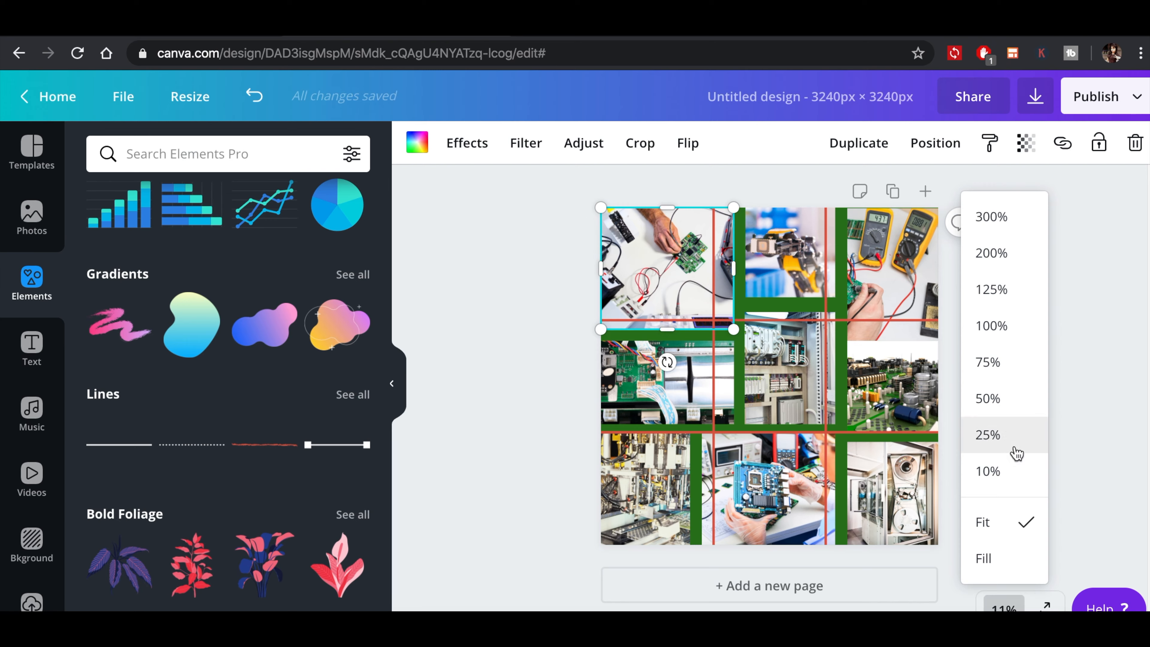
pyautogui.click(1009, 399)
pyautogui.scroll(5, 861, 363)
pyautogui.hscroll(-5, 860, 363)
pyautogui.moveTo(849, 352); pyautogui.dragTo(990, 352)
pyautogui.click(1051, 303)
pyautogui.moveTo(1023, 282); pyautogui.dragTo(1003, 283)
# Extend the middle-left ribbon cable photo upward and widen it to line up with the top-left photo's right edge.
pyautogui.scroll(-5, 987, 465)
pyautogui.click(577, 524)
pyautogui.scroll(1, 576, 524)
pyautogui.moveTo(687, 474); pyautogui.dragTo(688, 437)
pyautogui.hscroll(8, 688, 437)
pyautogui.click(881, 464)
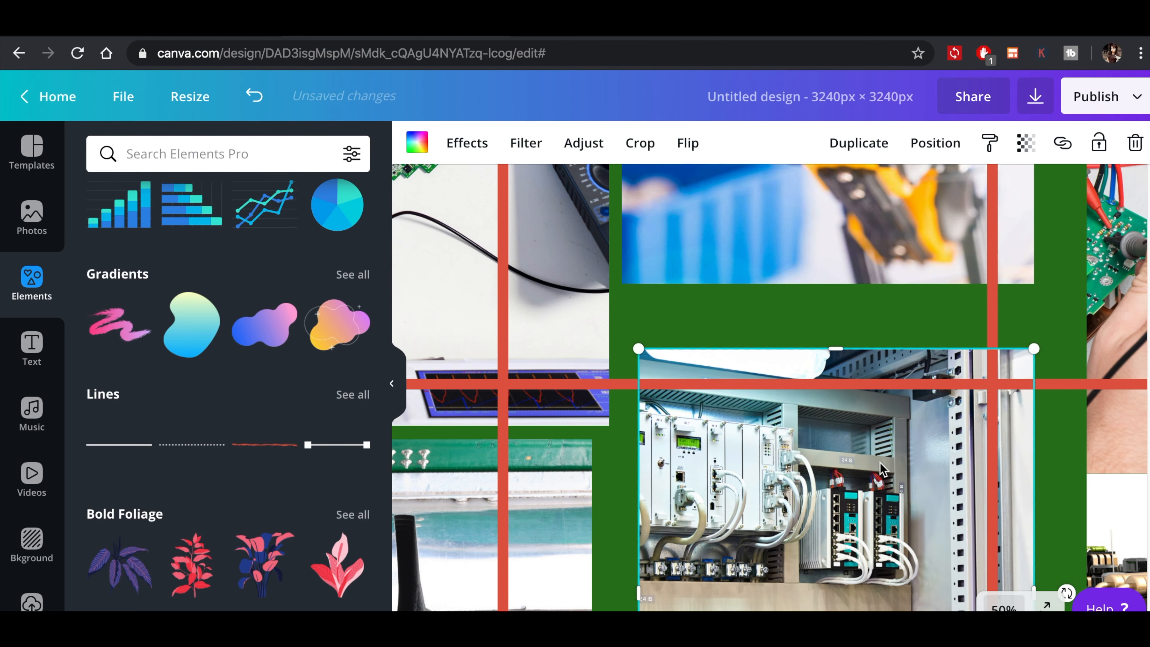
pyautogui.scroll(-5, 881, 467)
pyautogui.click(584, 463)
pyautogui.moveTo(592, 463); pyautogui.dragTo(624, 467)
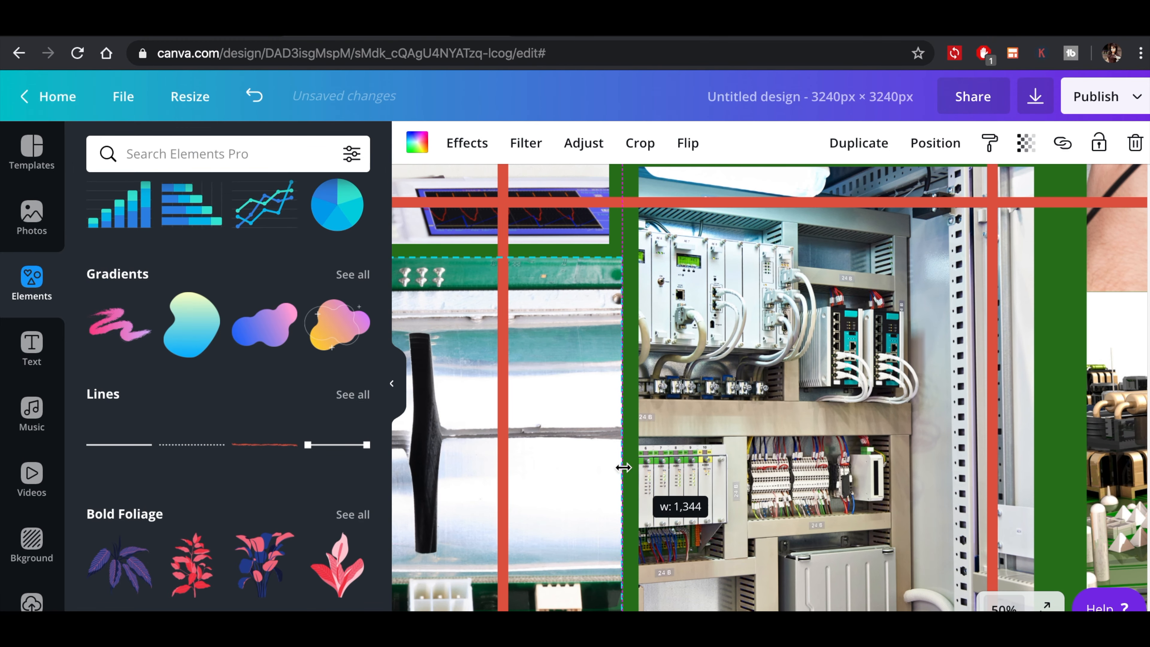
pyautogui.scroll(4, 623, 468)
pyautogui.scroll(-1, 623, 498)
pyautogui.moveTo(623, 547); pyautogui.dragTo(612, 546)
# Extend the centre cabinet photo leftward to align with the top-centre photo and upward to narrow the gap above it.
pyautogui.click(643, 550)
pyautogui.moveTo(640, 508); pyautogui.dragTo(622, 506)
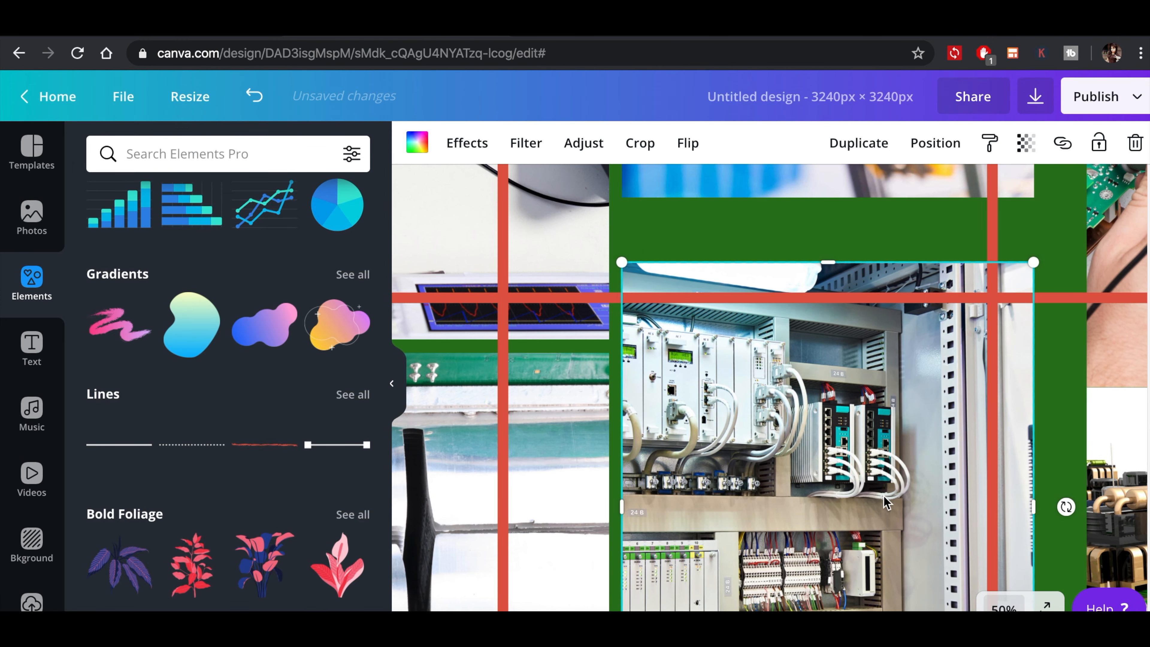
pyautogui.scroll(3, 887, 502)
pyautogui.moveTo(836, 391); pyautogui.dragTo(837, 339)
# Widen the top-right multimeter photo and the green circuit board photo leftward, leaving a thin gap beside the centre column.
pyautogui.hscroll(8, 836, 363)
pyautogui.moveTo(737, 317); pyautogui.dragTo(697, 317)
pyautogui.scroll(-6, 770, 385)
pyautogui.click(797, 449)
pyautogui.moveTo(734, 454); pyautogui.dragTo(695, 455)
# Extend the green circuit board photo upward and downward, leaving thin gaps to the photos above and below.
pyautogui.scroll(-2, 770, 435)
pyautogui.scroll(2, 971, 394)
pyautogui.scroll(2, 971, 394)
pyautogui.moveTo(916, 296); pyautogui.dragTo(919, 261)
pyautogui.scroll(-8, 920, 281)
pyautogui.moveTo(915, 320); pyautogui.dragTo(915, 353)
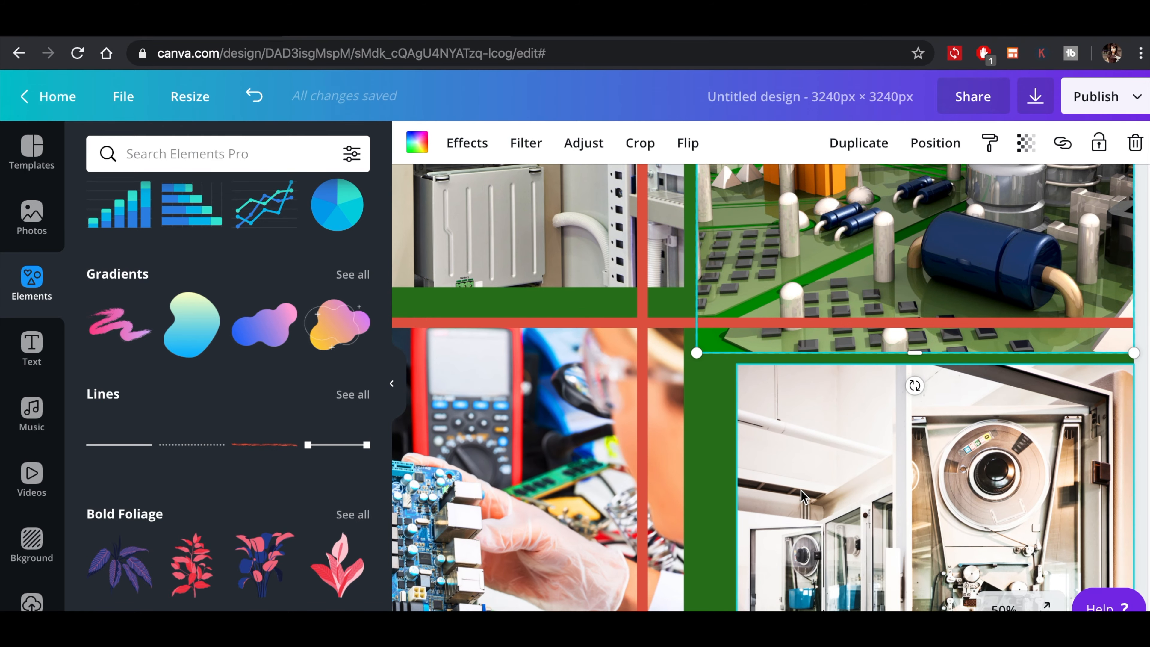
# Widen the bottom-right tape reel photo leftward to line up with the circuit board photo above it.
pyautogui.click(802, 498)
pyautogui.scroll(-3, 802, 497)
pyautogui.moveTo(737, 455); pyautogui.dragTo(697, 454)
pyautogui.click(645, 460)
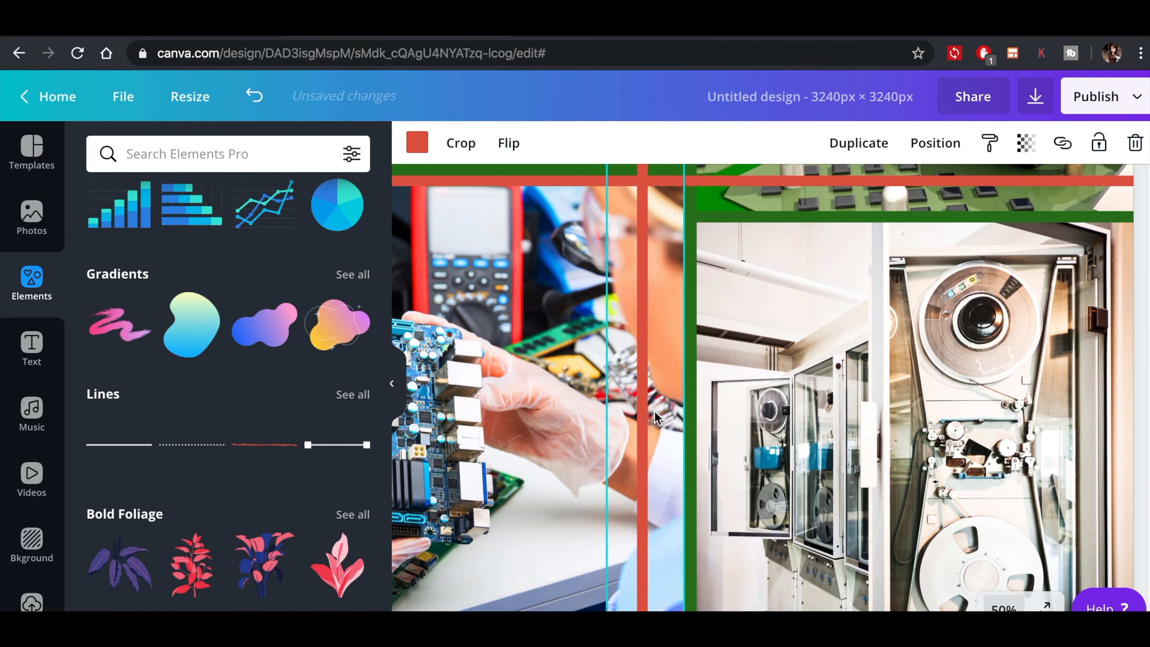
# Extend the bottom-centre blue motherboard photo upward, leaving a thin gap below the centre cabinet photo.
pyautogui.scroll(4, 554, 466)
pyautogui.hscroll(-2, 553, 466)
pyautogui.hscroll(-5, 554, 466)
pyautogui.click(652, 455)
pyautogui.moveTo(765, 363); pyautogui.dragTo(758, 335)
# Extend the bottom-left machinery photo rightward and upward to leave thin, even gaps to its neighbours.
pyautogui.hscroll(-1, 816, 499)
pyautogui.hscroll(-6, 816, 498)
pyautogui.click(765, 454)
pyautogui.scroll(-1, 766, 453)
pyautogui.moveTo(783, 576); pyautogui.dragTo(821, 575)
pyautogui.moveTo(607, 336); pyautogui.dragTo(607, 302)
pyautogui.scroll(-6, 807, 315)
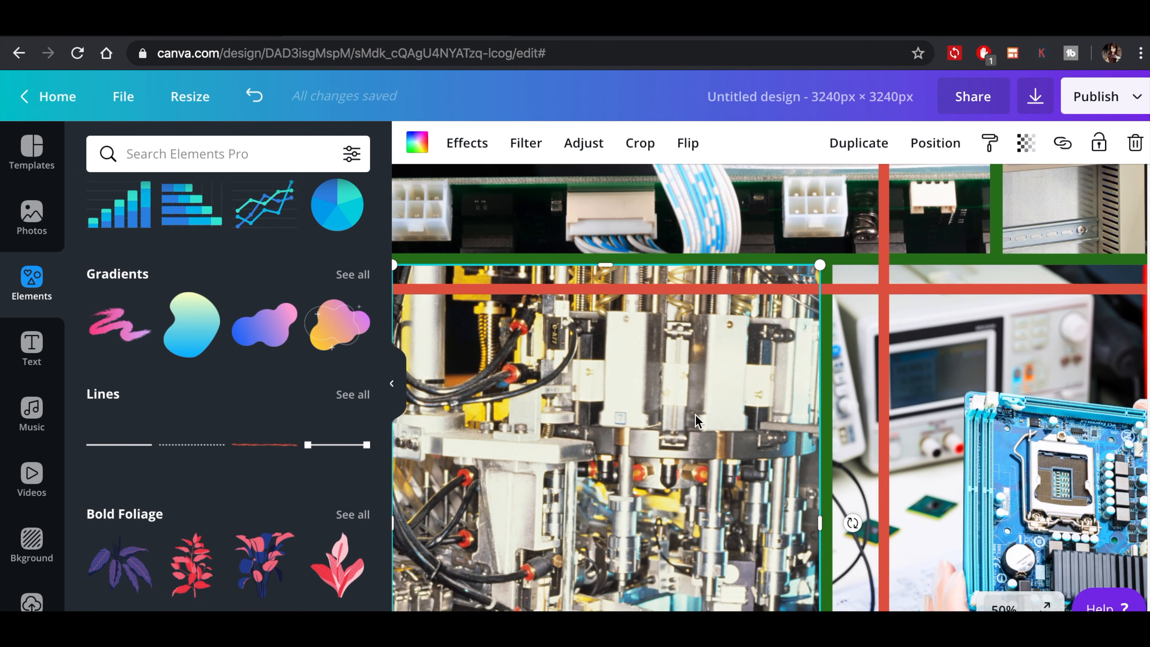
# Compare a few photo colours for the page background and set it to near-black.
pyautogui.scroll(12, 808, 316)
pyautogui.hscroll(8, 809, 316)
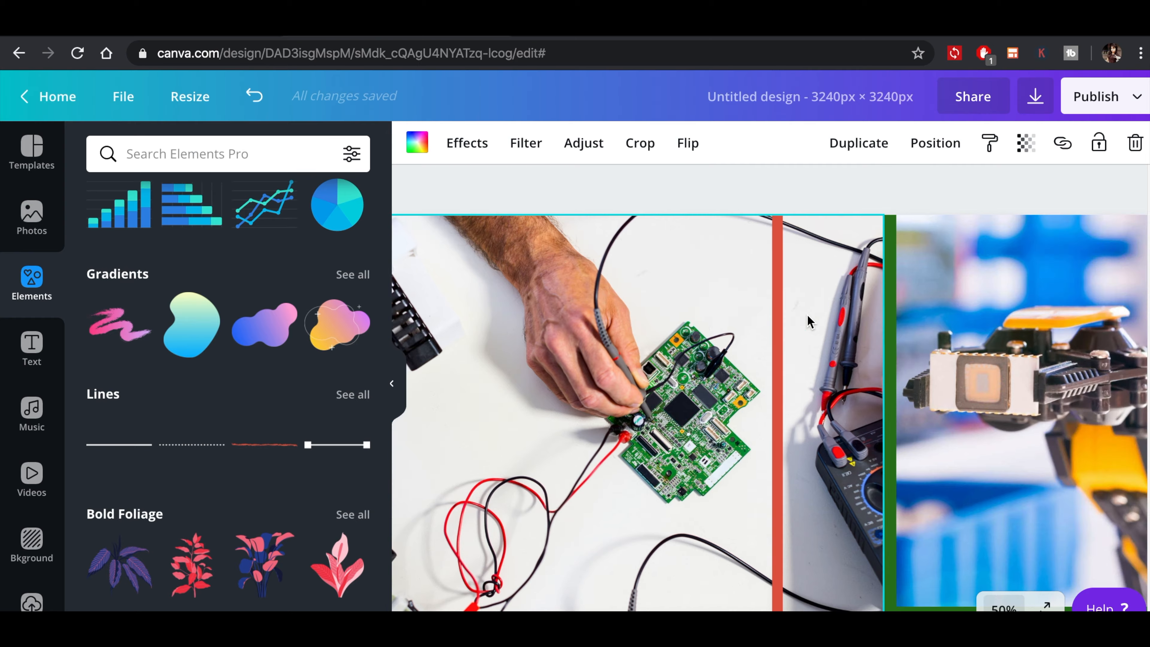
pyautogui.scroll(-11, 809, 317)
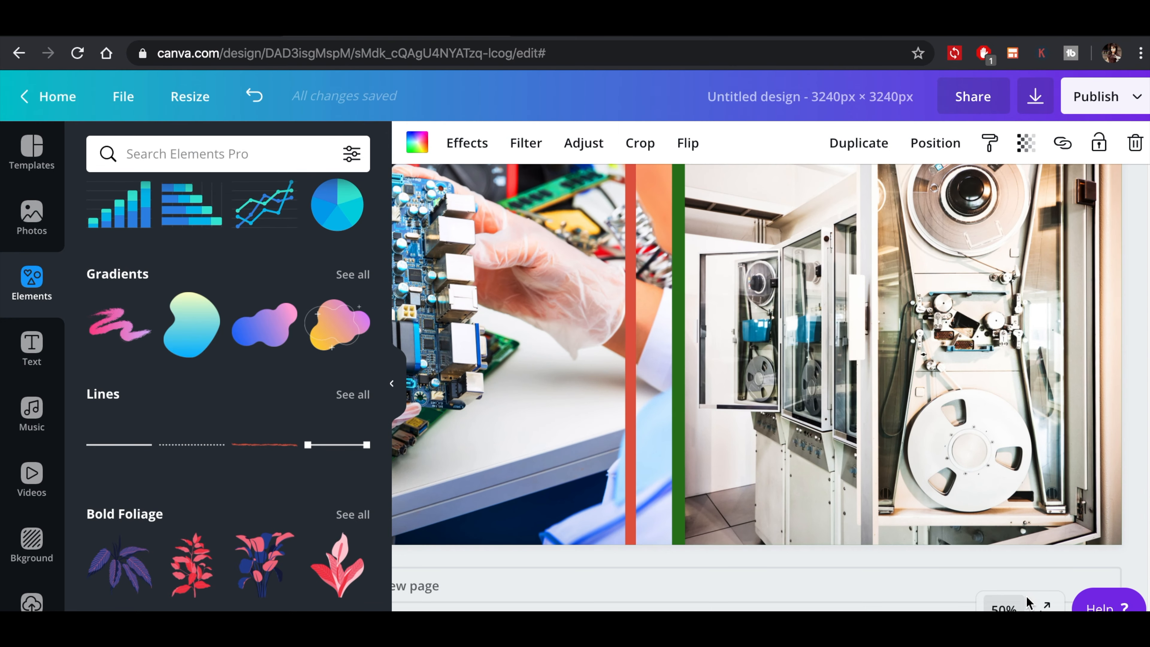
pyautogui.click(1005, 607)
pyautogui.click(958, 475)
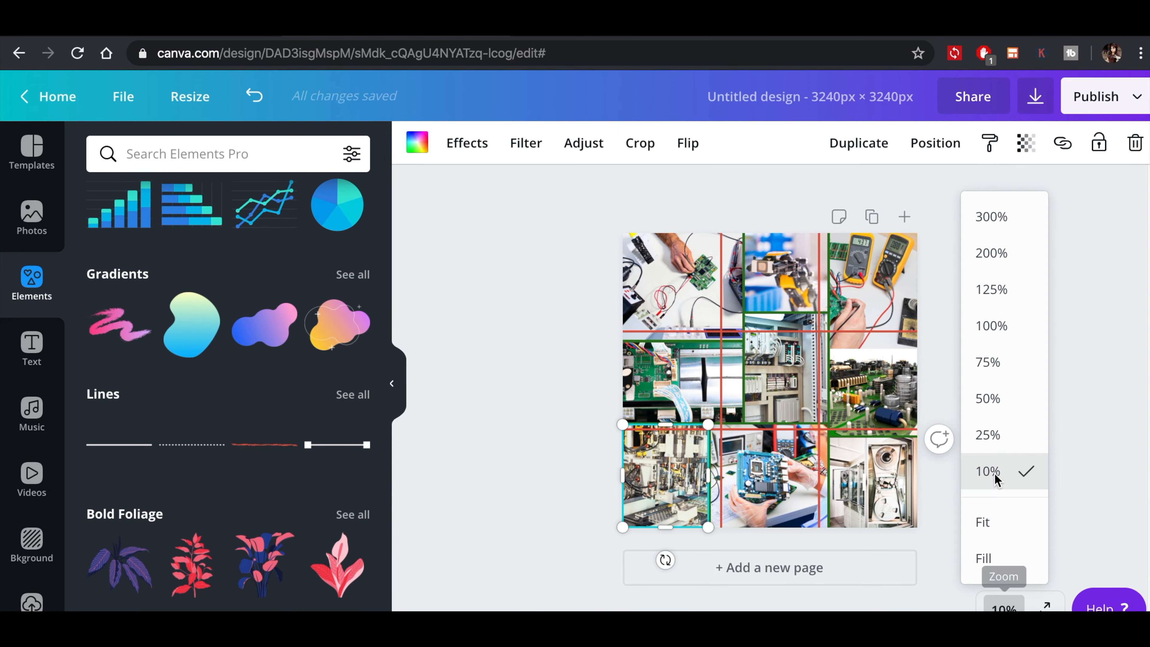
pyautogui.click(1060, 430)
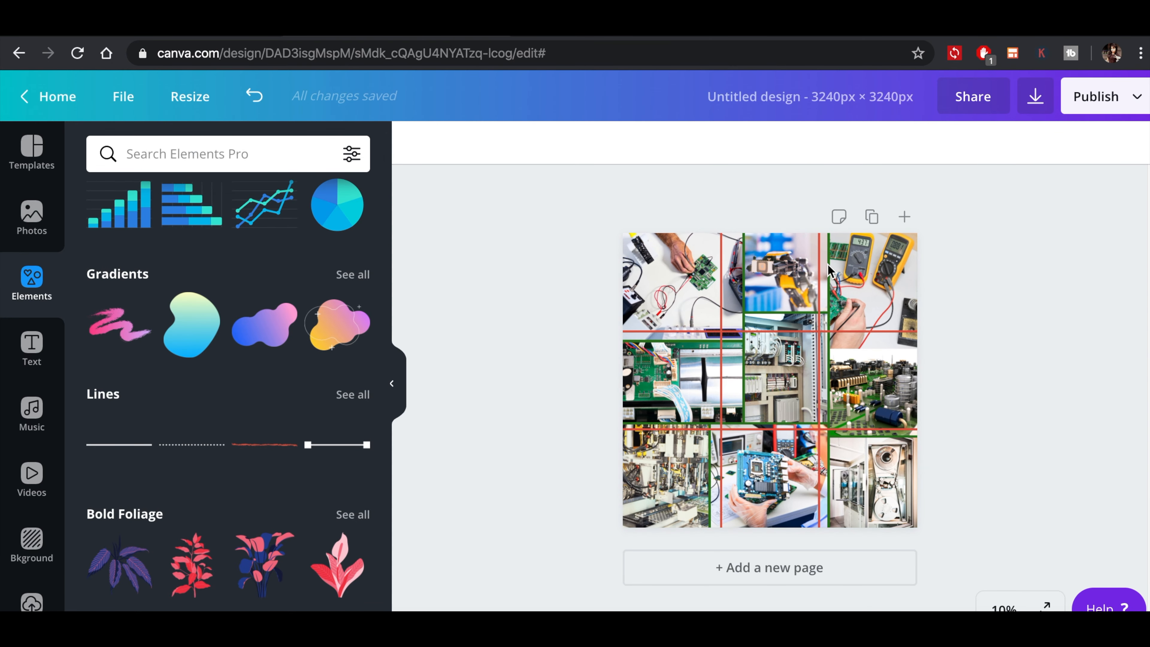
pyautogui.click(744, 303)
pyautogui.click(417, 142)
pyautogui.click(154, 460)
pyautogui.click(156, 517)
pyautogui.click(342, 423)
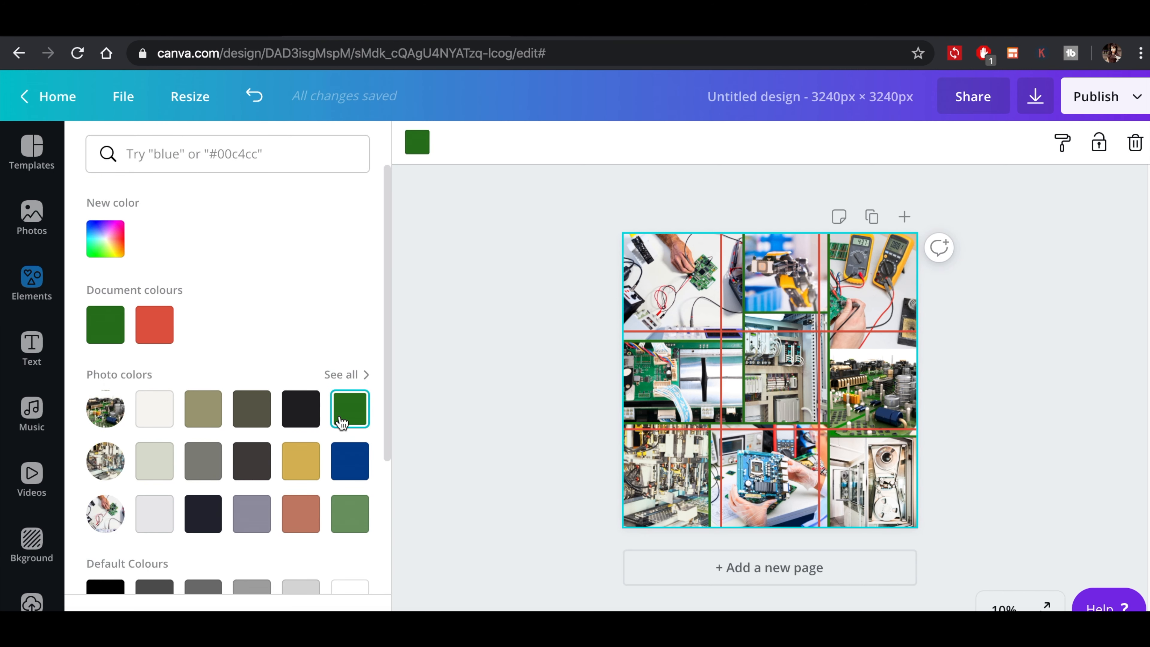
pyautogui.click(298, 413)
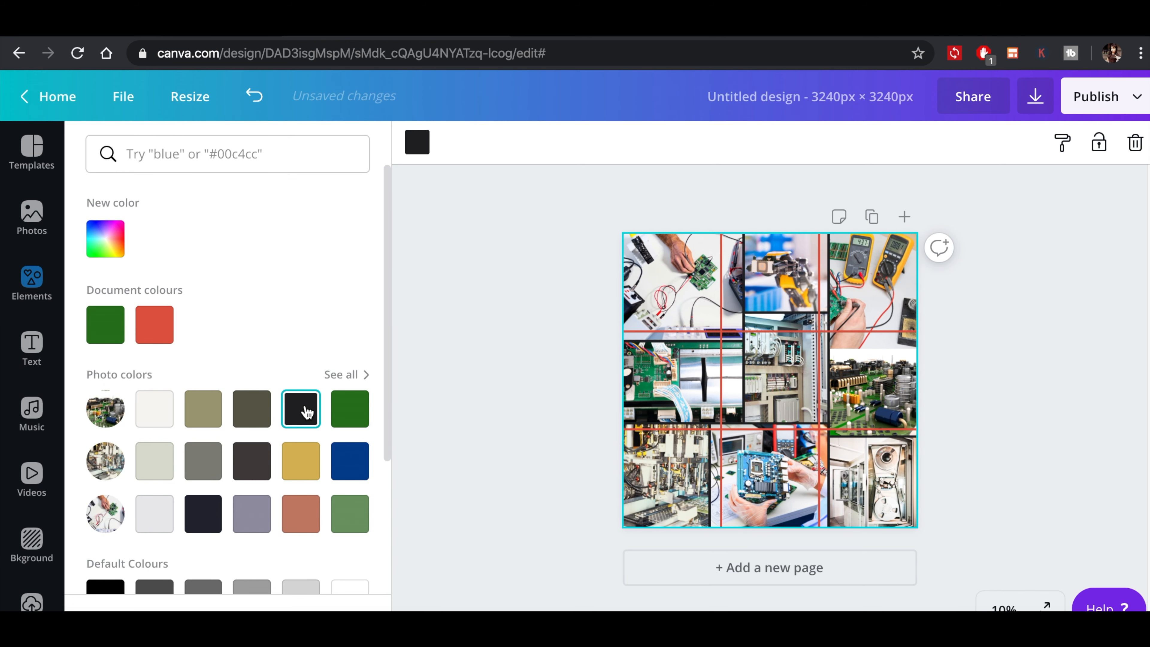
# Delete the red guide lines from the collage.
pyautogui.click(722, 290)
pyautogui.press('Delete')
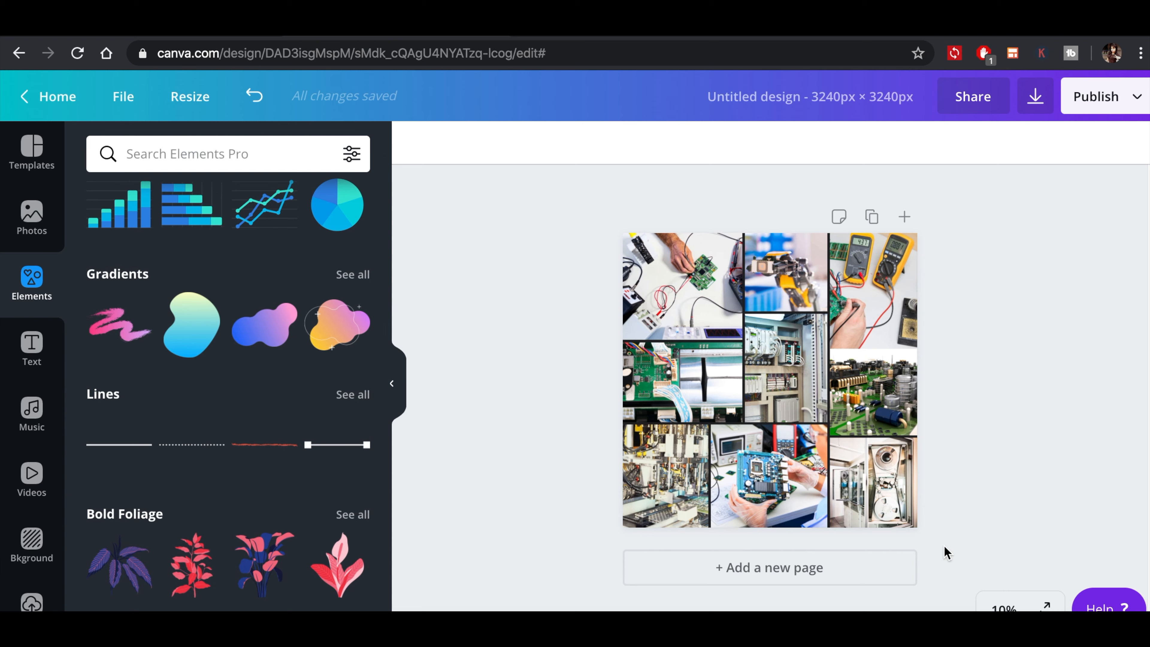
# Download the finished collage as a PNG.
pyautogui.click(1036, 96)
pyautogui.click(1019, 428)
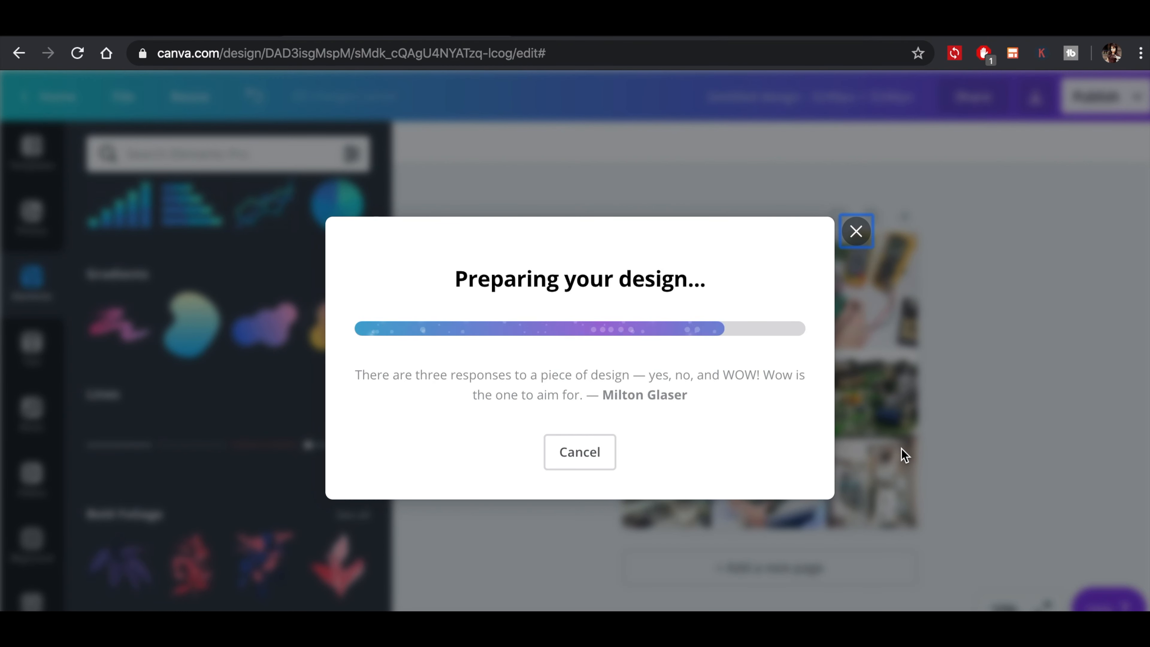
pyautogui.click(856, 192)
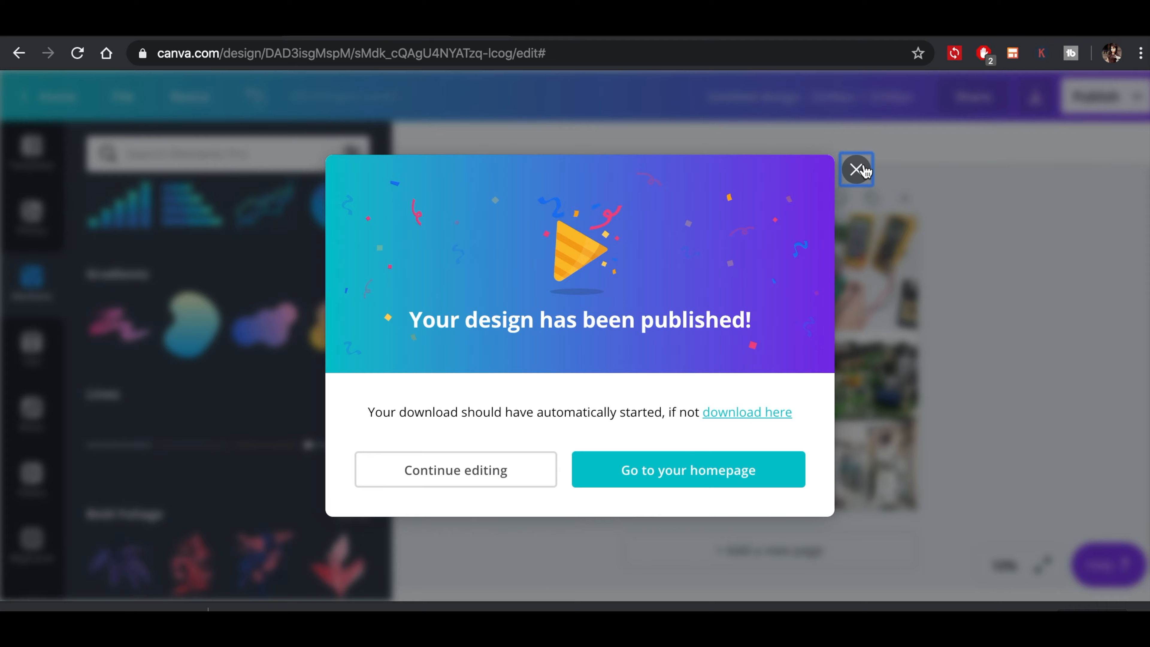
# In a new browser tab, search the web for "image splitter" and open the PineTools split image page.
pyautogui.press('super+t')
pyautogui.write('image splitter')
pyautogui.press('Return')
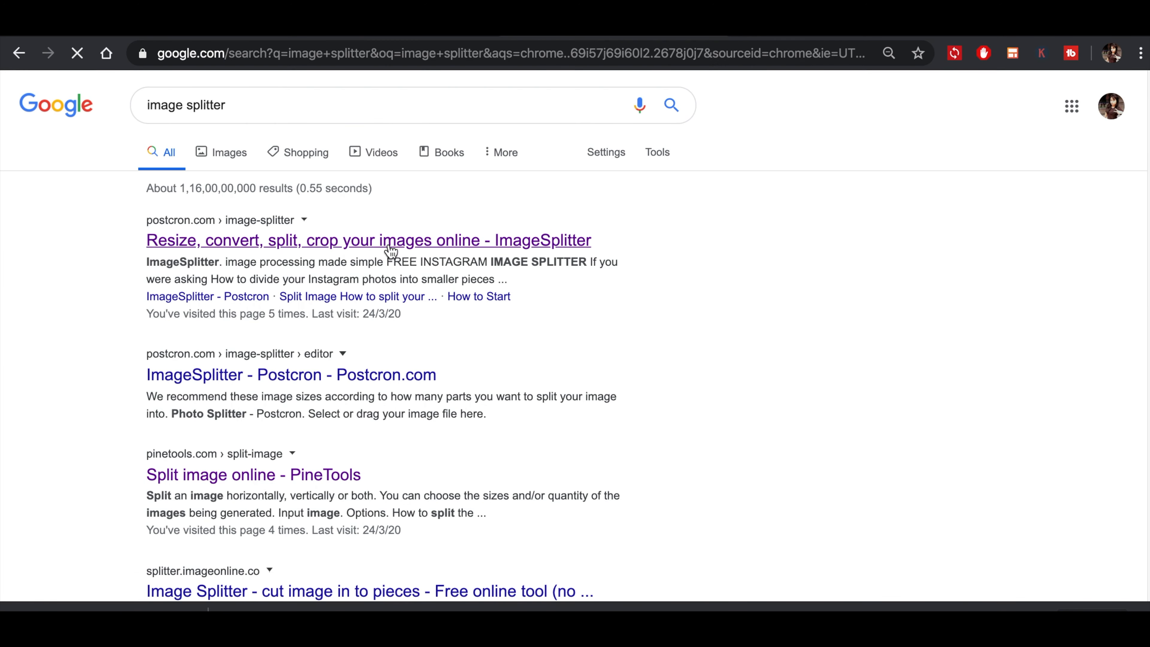
pyautogui.click(254, 474)
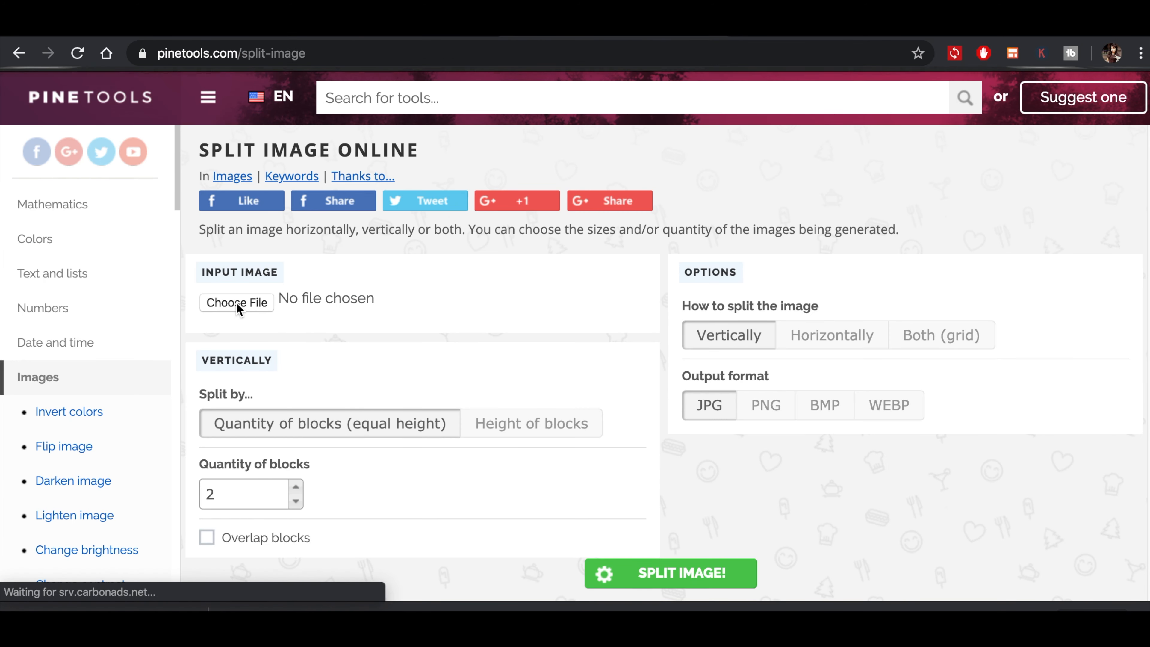
# Load the downloaded collage file Untitled design (32).png as the input image.
pyautogui.click(236, 303)
pyautogui.click(104, 173)
pyautogui.click(1121, 609)
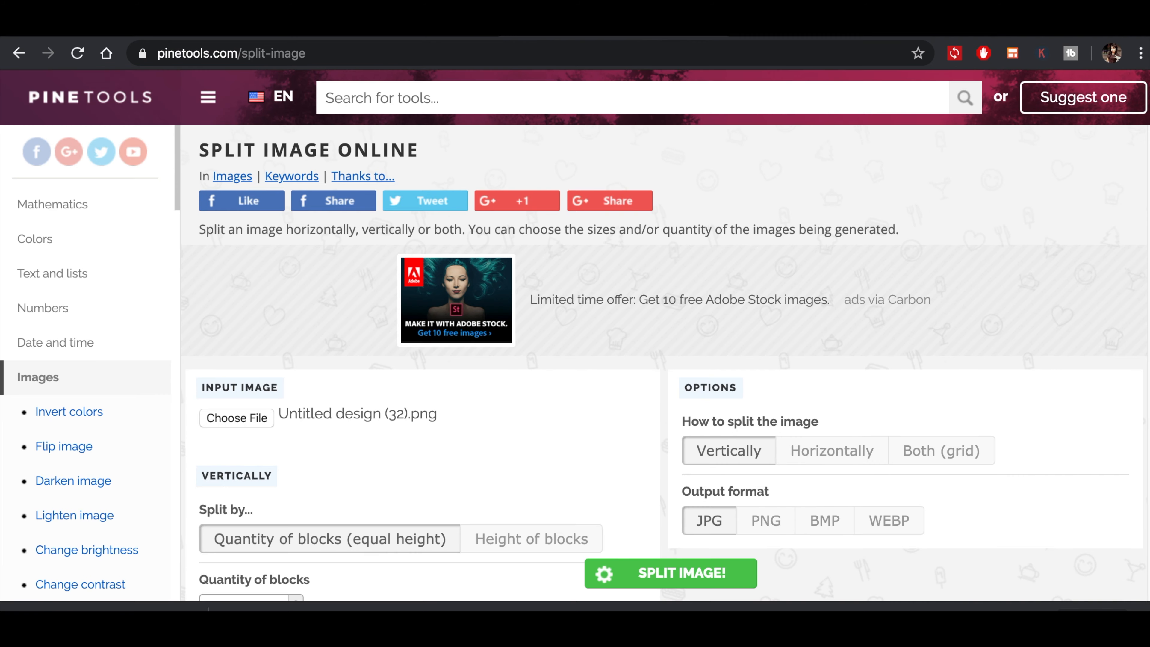
# Configure a grid split in both directions with PNG output, 3 blocks vertically and 3 blocks horizontally.
pyautogui.scroll(-5, 953, 221)
pyautogui.click(952, 221)
pyautogui.click(765, 290)
pyautogui.scroll(-4, 757, 329)
pyautogui.doubleClick(693, 279)
pyautogui.write('3')
pyautogui.doubleClick(211, 502)
pyautogui.write('3')
pyautogui.scroll(2, 327, 254)
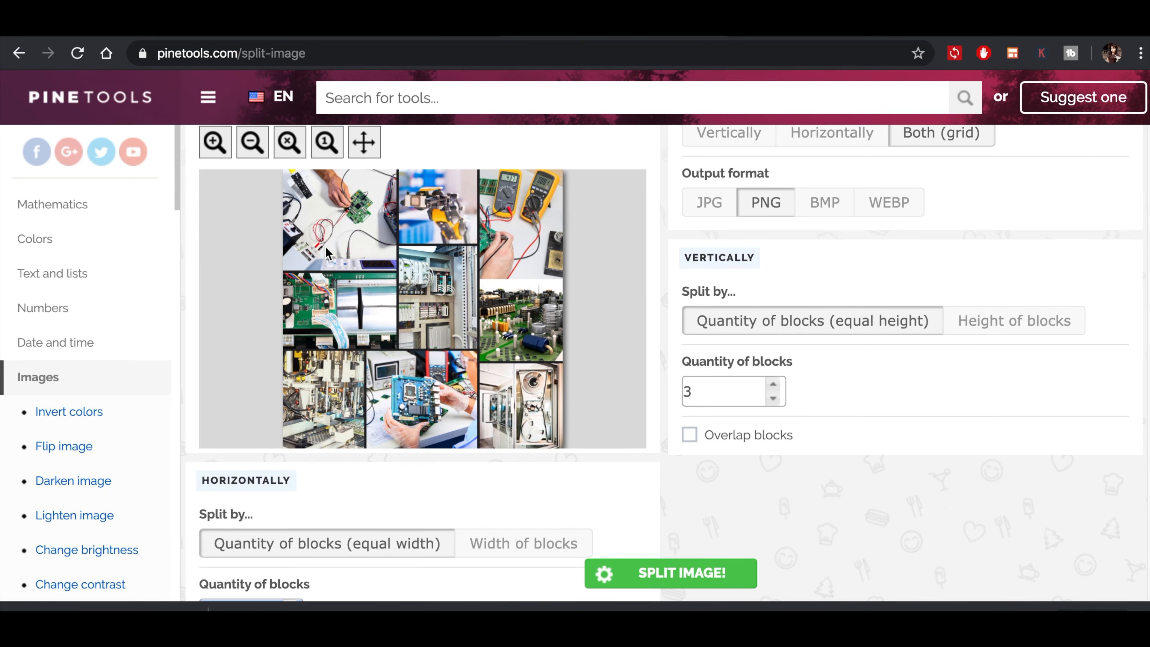
# Split the image and download all nine PNG pieces, from row 1, column 1 to row 3, column 3.
pyautogui.click(642, 572)
pyautogui.click(822, 283)
pyautogui.click(803, 360)
pyautogui.click(803, 390)
pyautogui.scroll(-2, 805, 381)
pyautogui.click(805, 368)
pyautogui.click(805, 400)
pyautogui.click(805, 436)
pyautogui.click(804, 472)
pyautogui.click(806, 505)
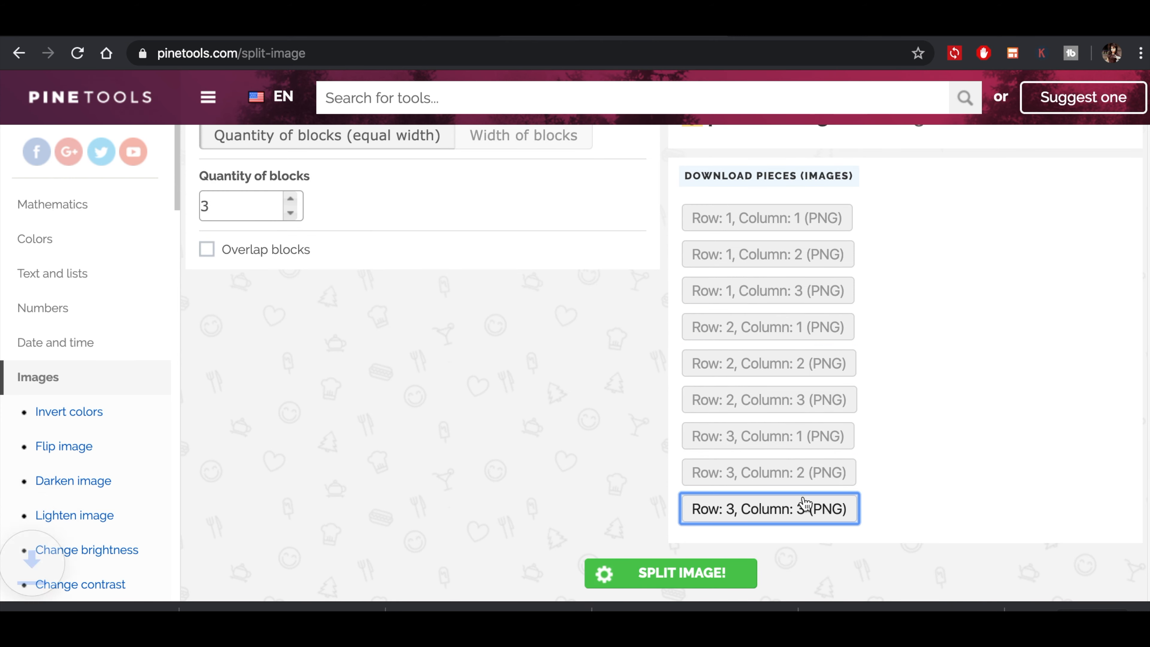